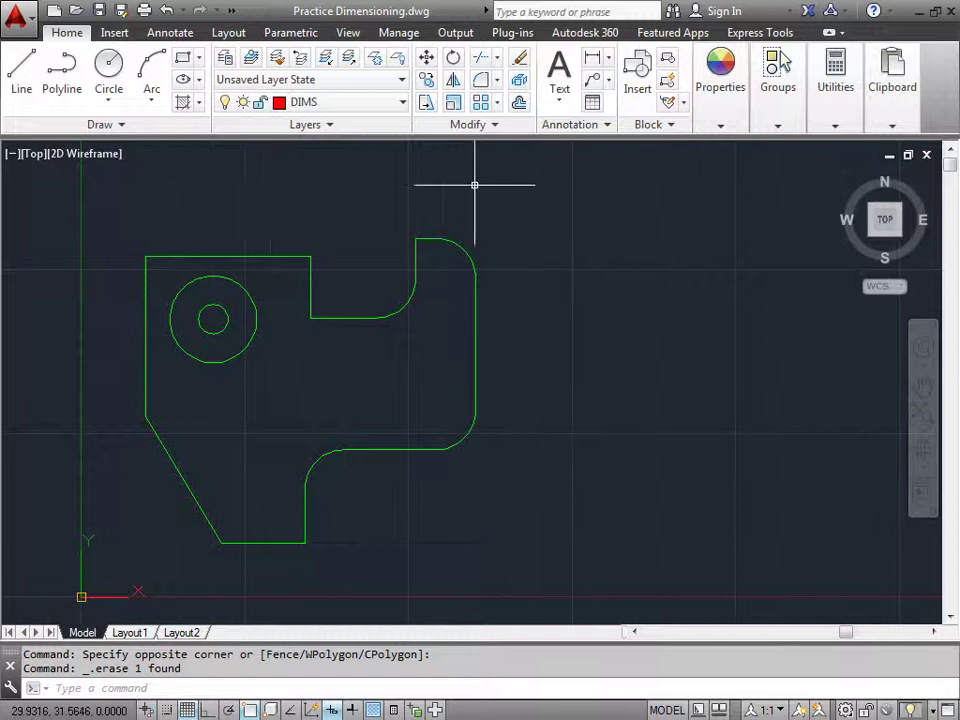
Step: Make DIMS the current layer and start a Linear dimension from the Annotate tab
click(401, 103)
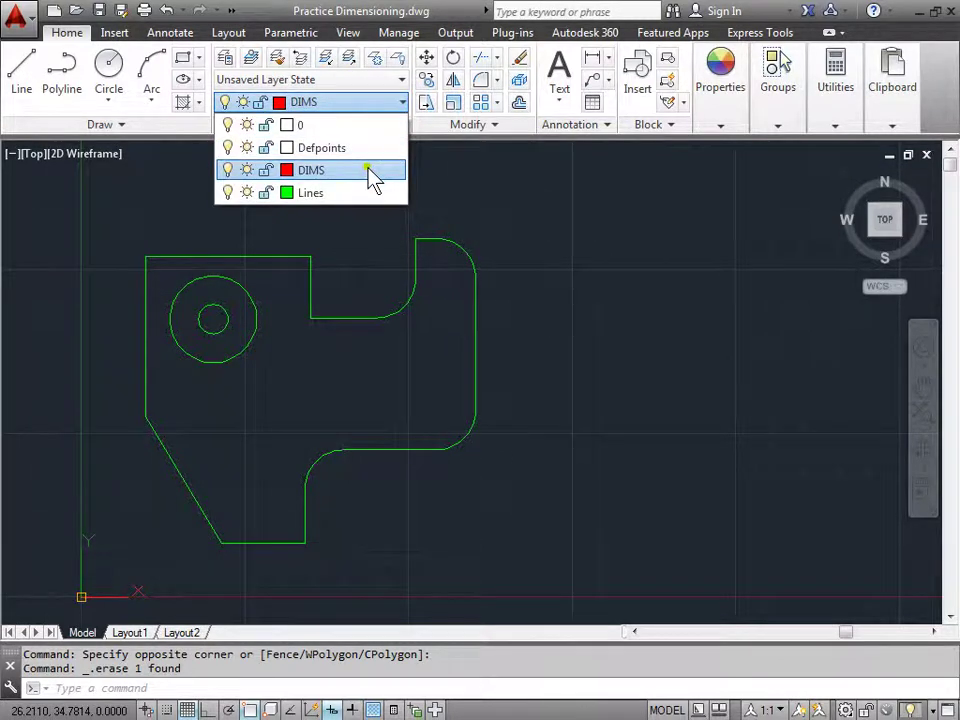
click(575, 272)
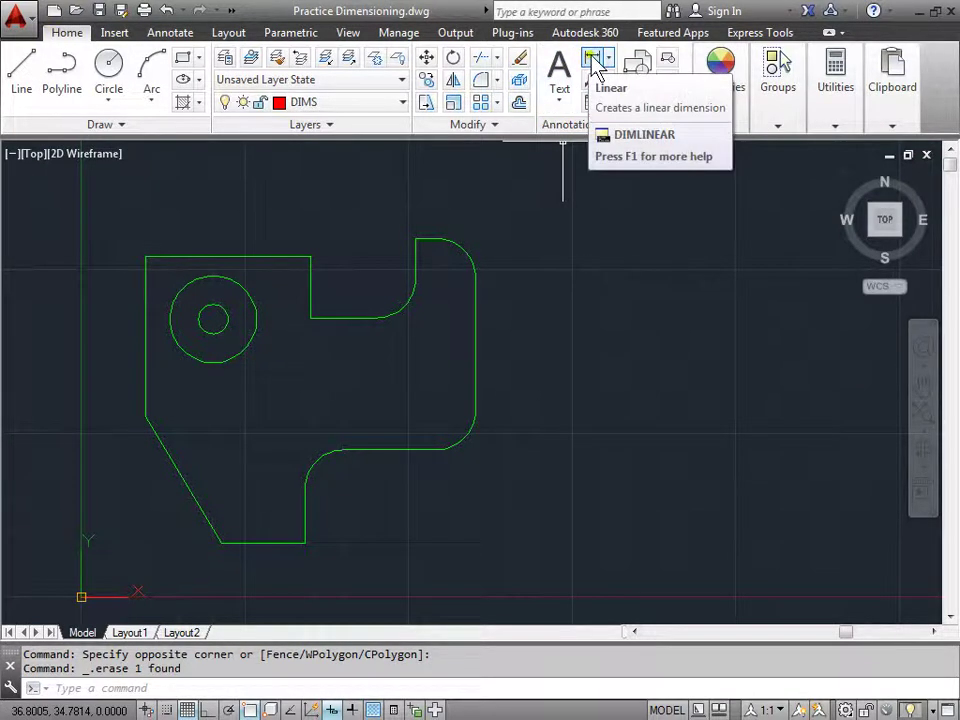
click(180, 34)
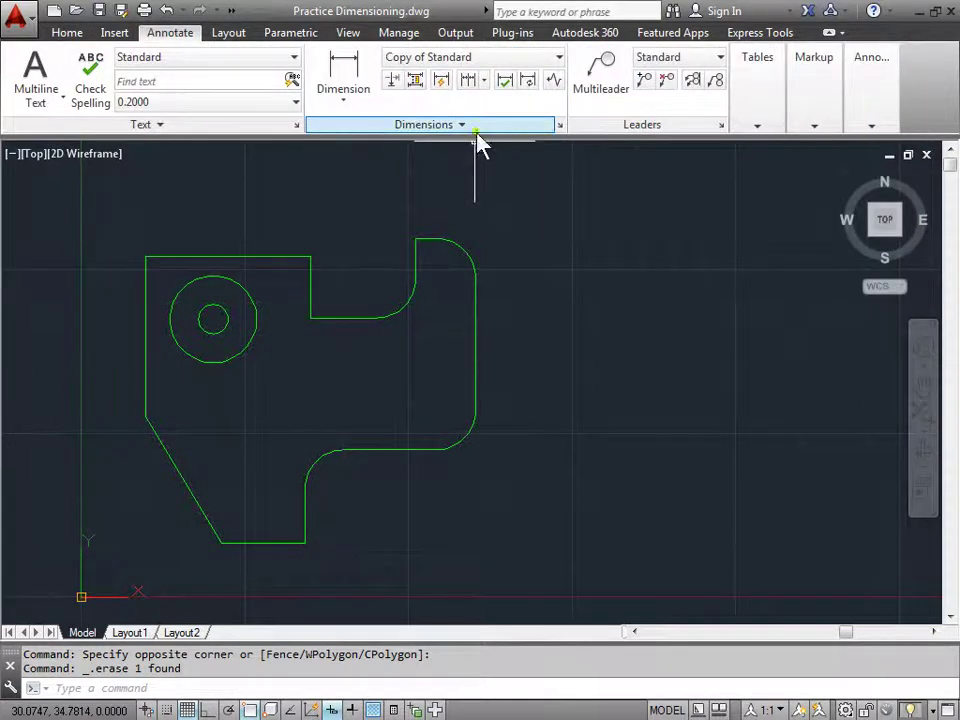
click(347, 100)
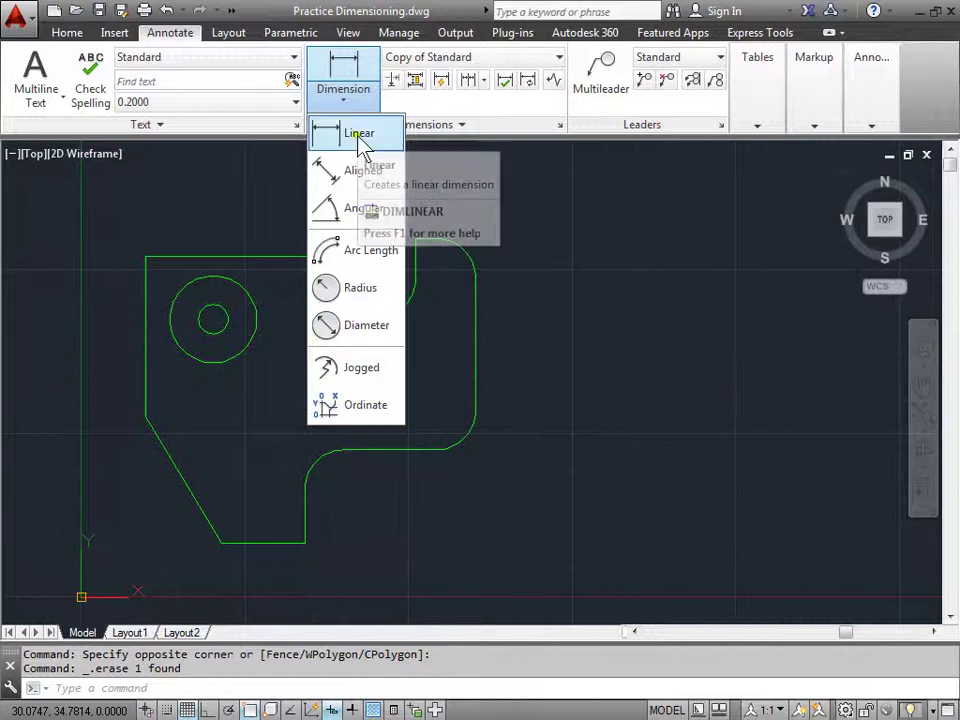
click(358, 136)
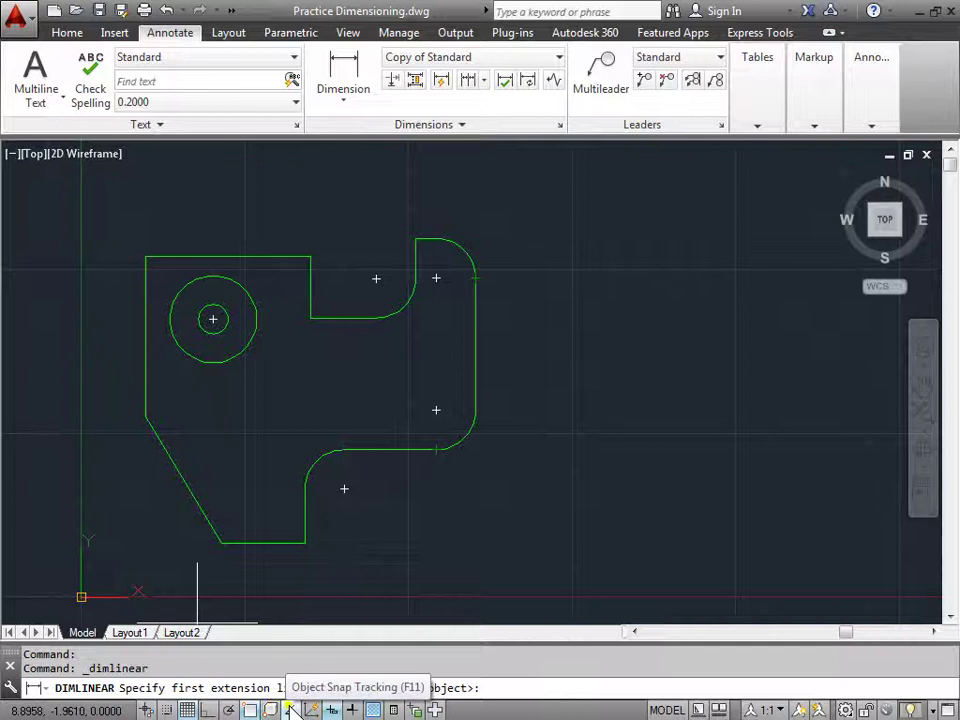
right_click(250, 709)
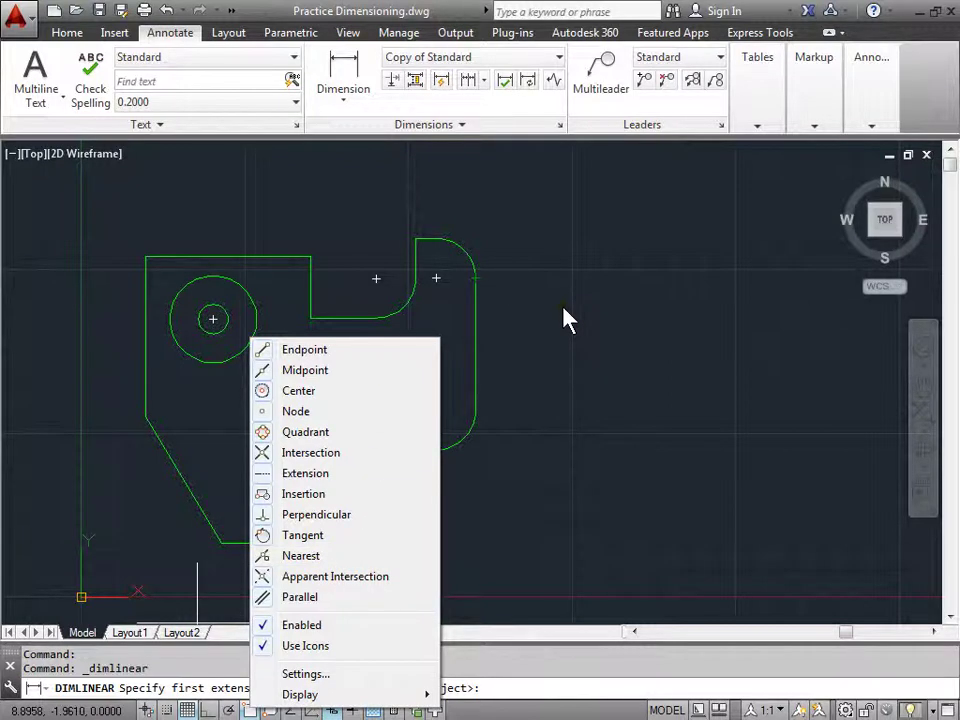
key(Escape)
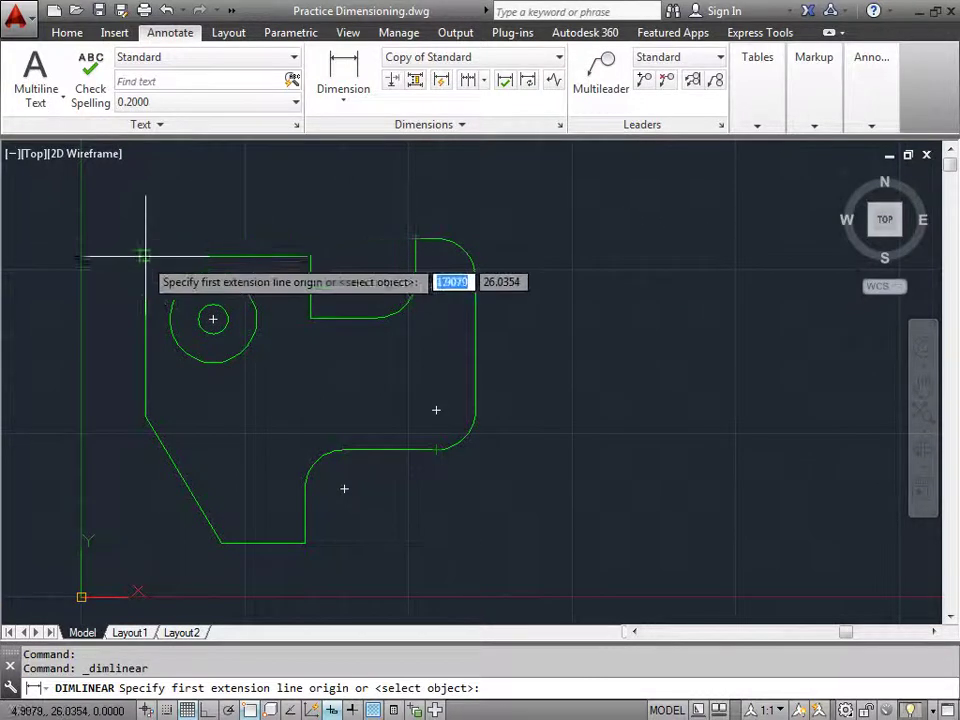
Step: Dimension the top-left edge endpoint to endpoint, placing the 12.6331 dimension above it
shift+right_click(193, 210)
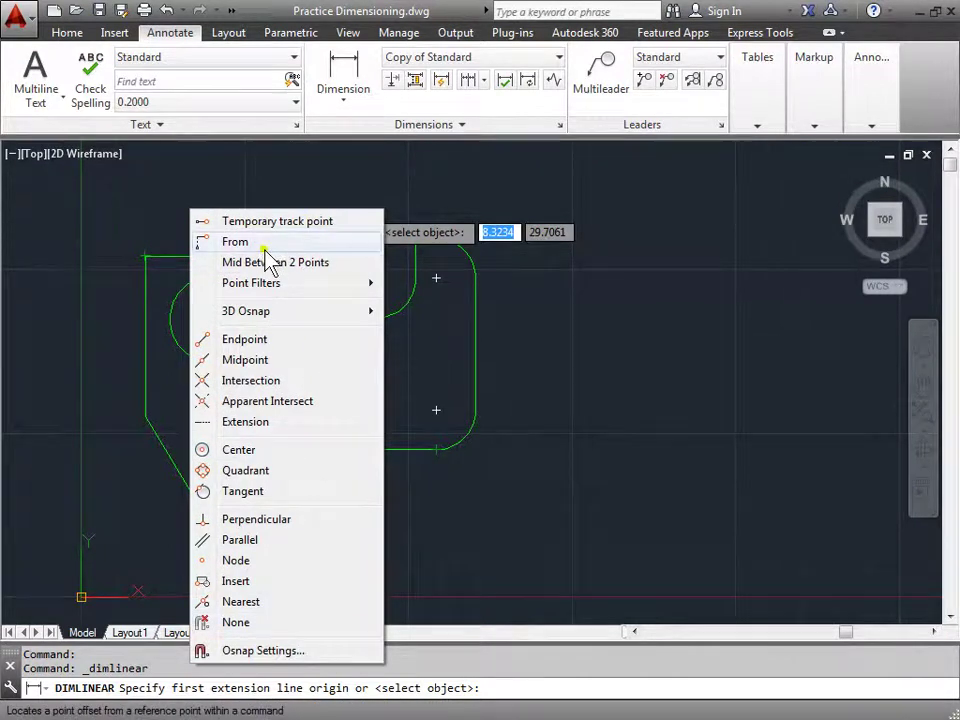
click(267, 339)
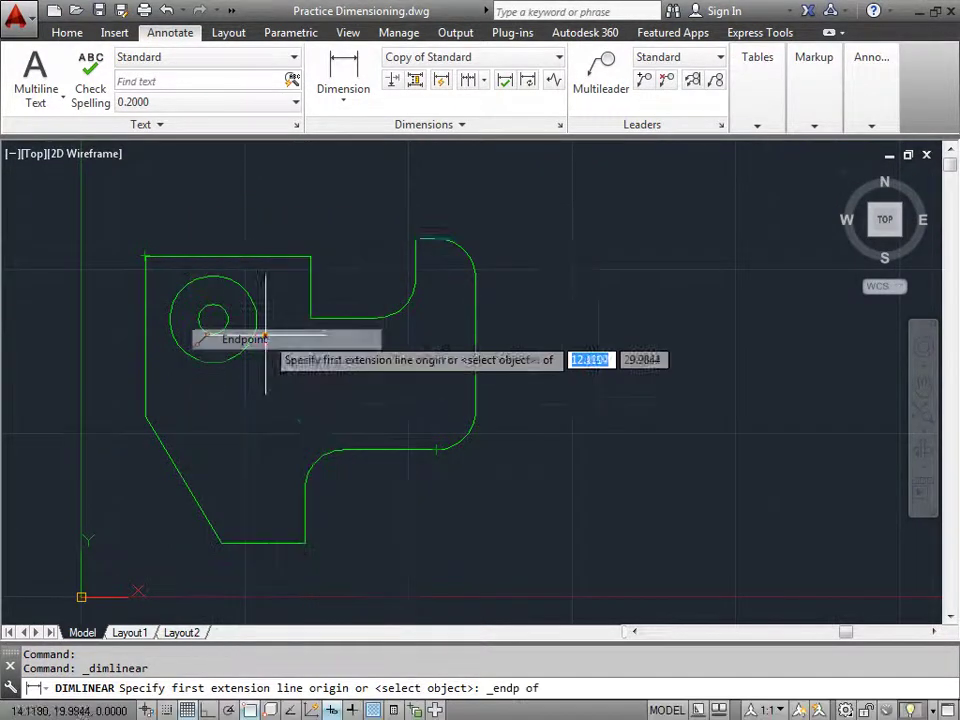
click(146, 256)
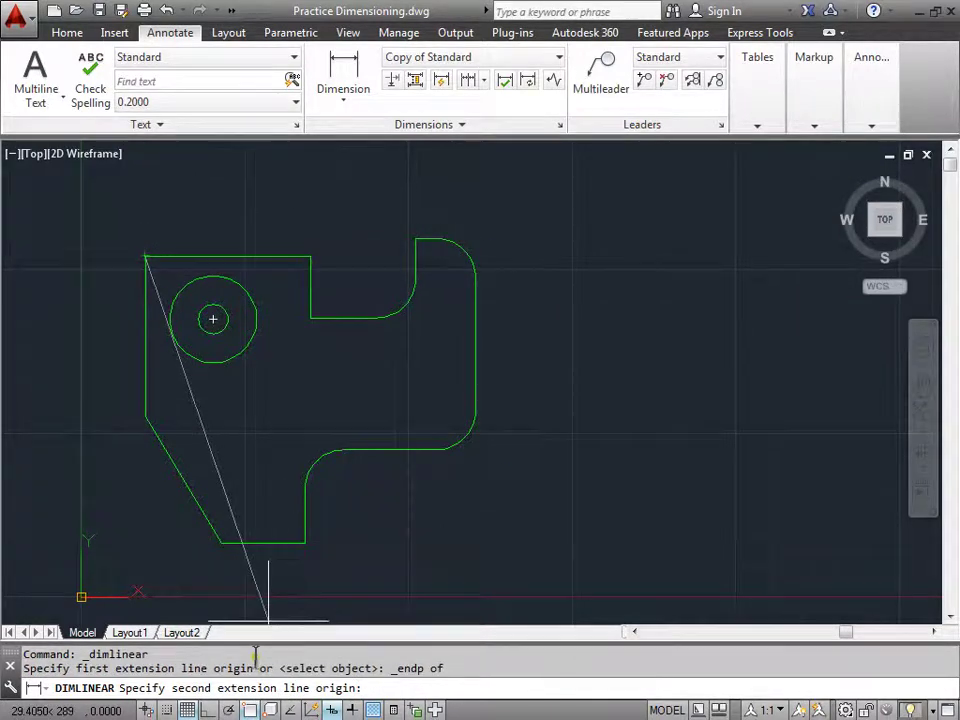
shift+right_click(309, 188)
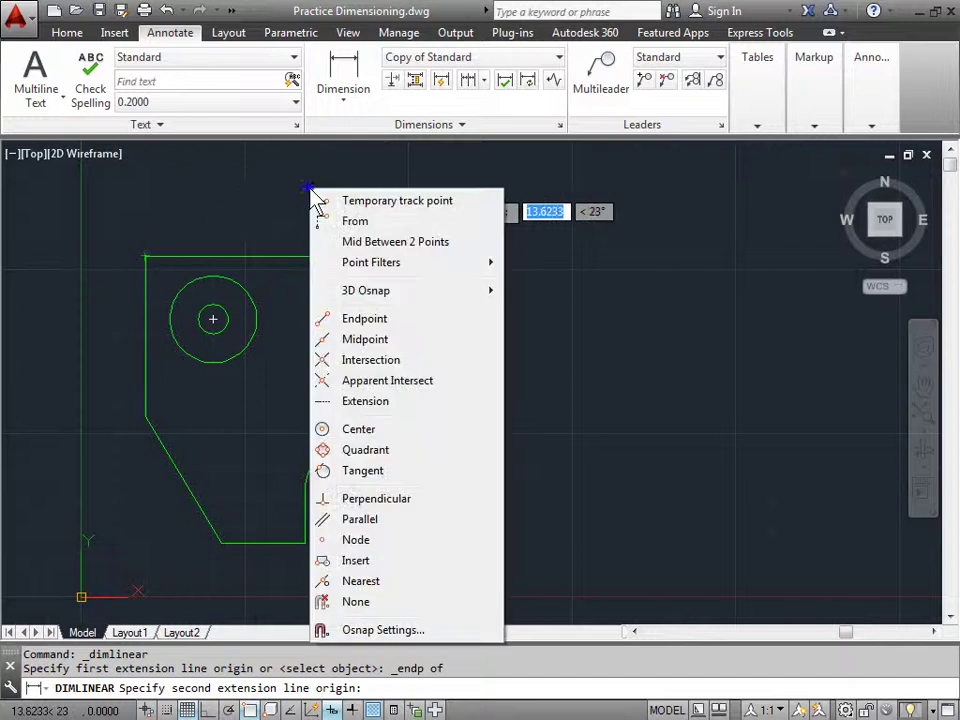
click(404, 320)
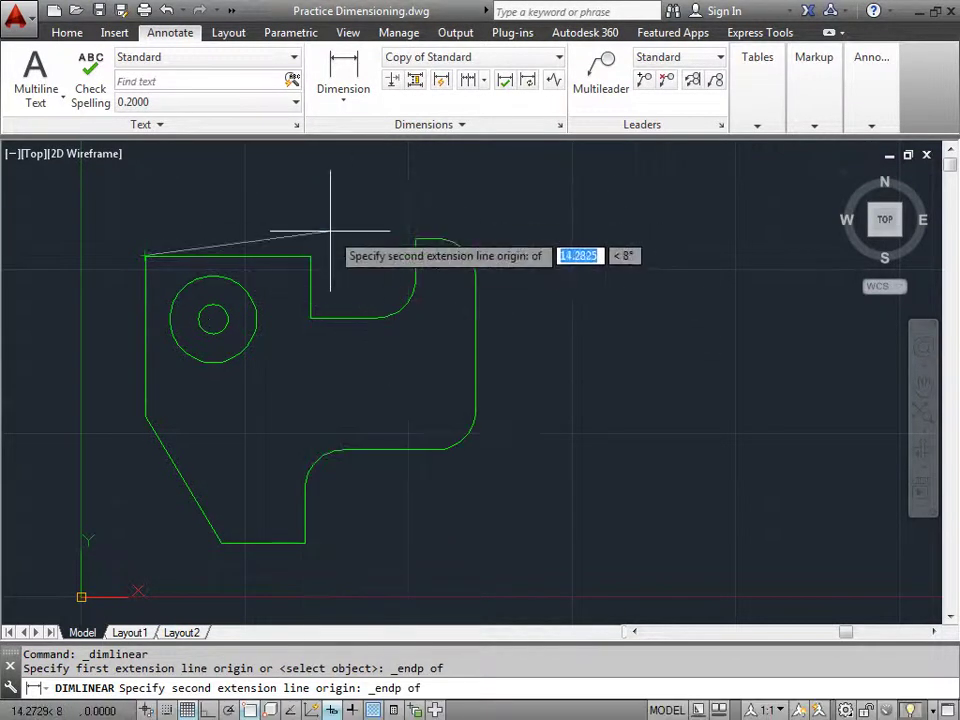
click(311, 256)
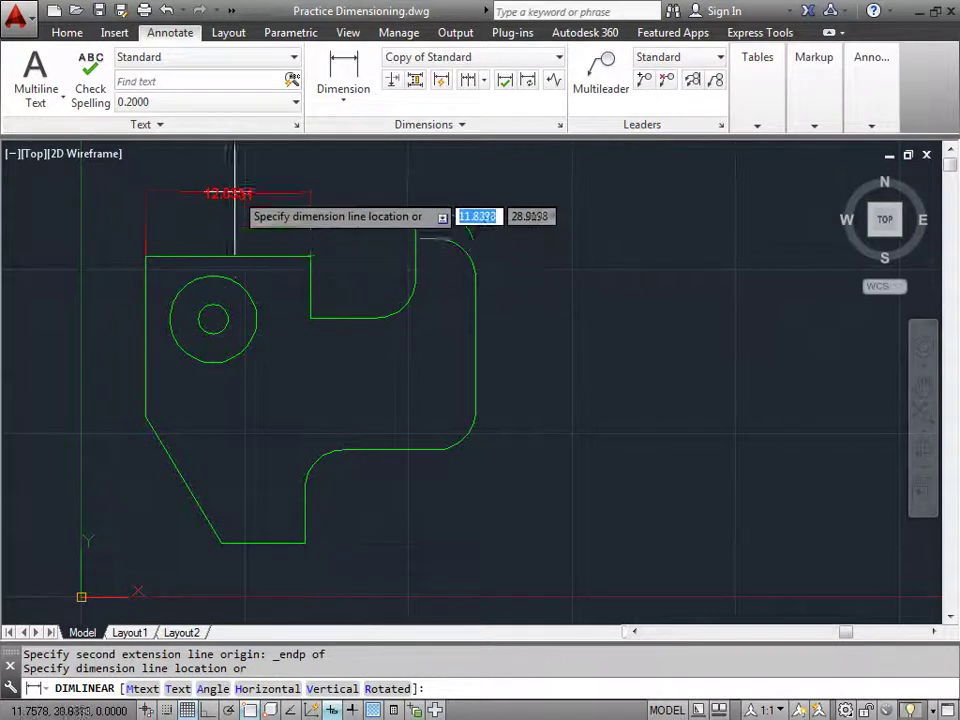
middle_drag(231, 183, 231, 211)
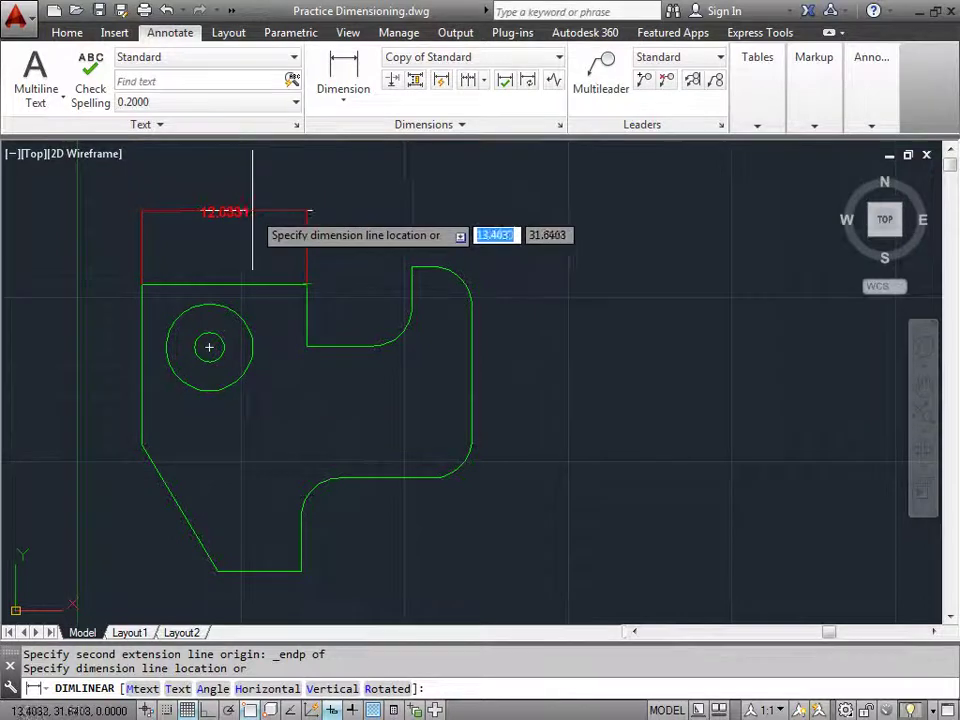
click(248, 213)
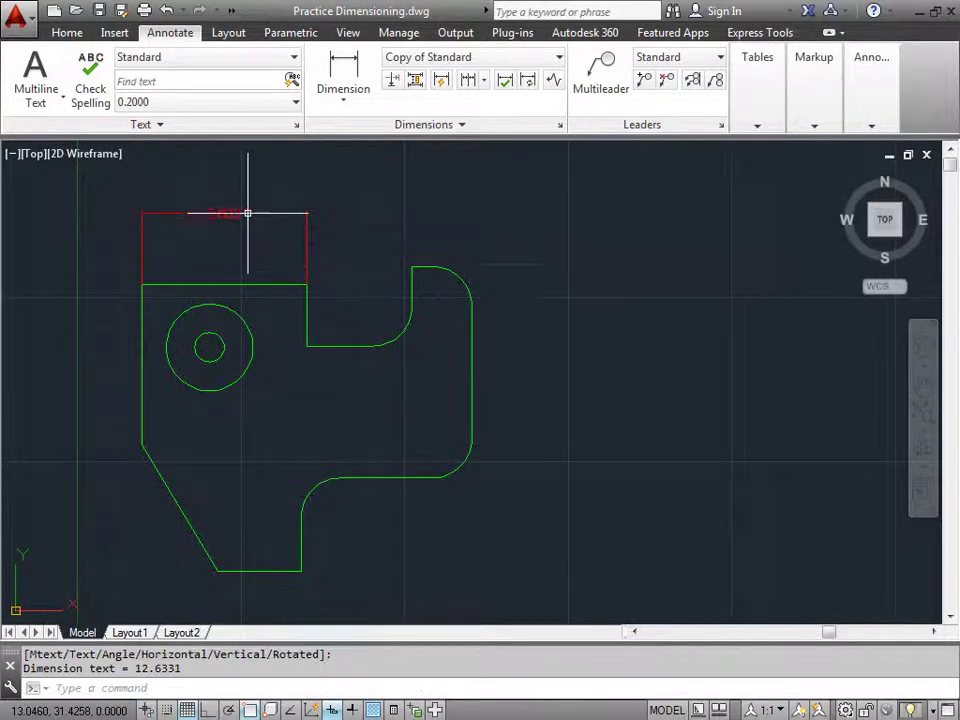
Step: Dimension the right straight edge between its arc endpoints as 10.1426, placed to the right
mouse_move(387, 425)
middle_down()
mouse_move(369, 401)
mouse_move(295, 398)
middle_up()
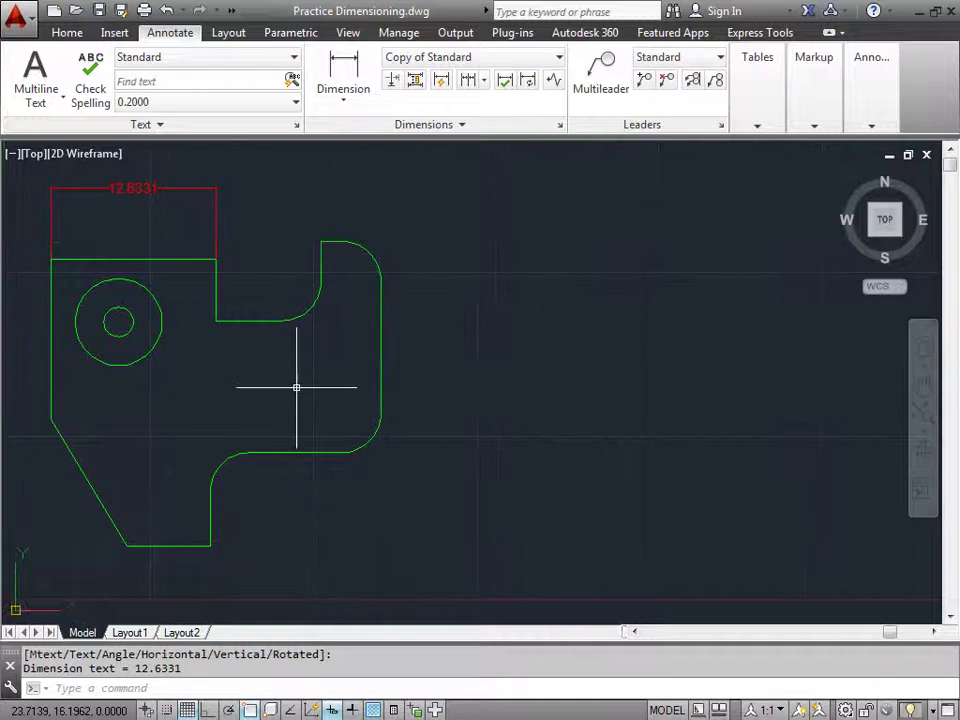
click(346, 66)
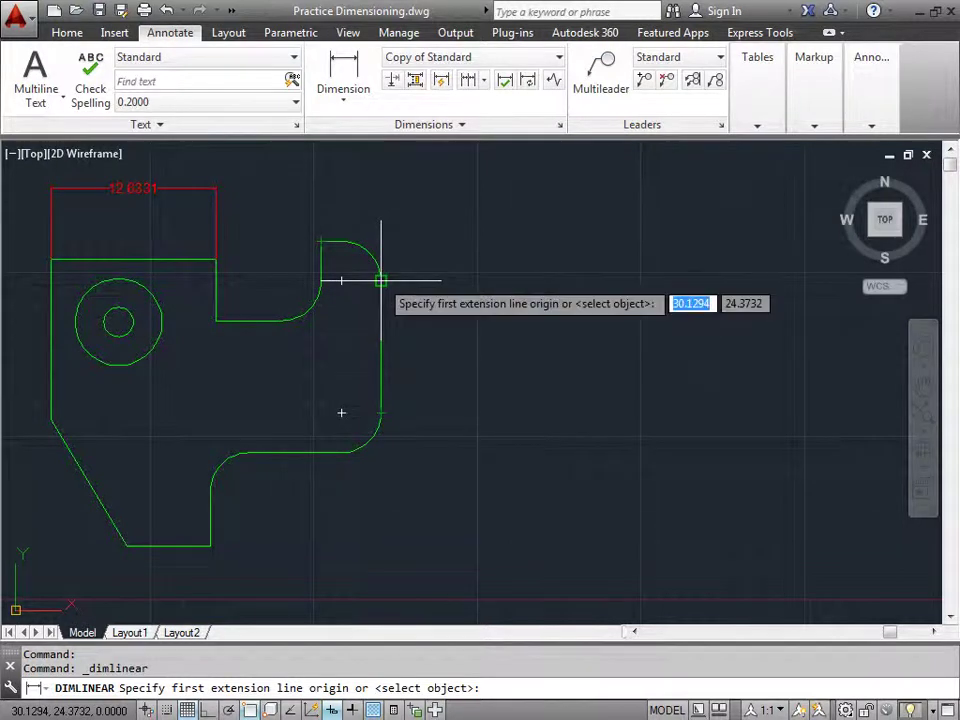
shift+right_click(502, 268)
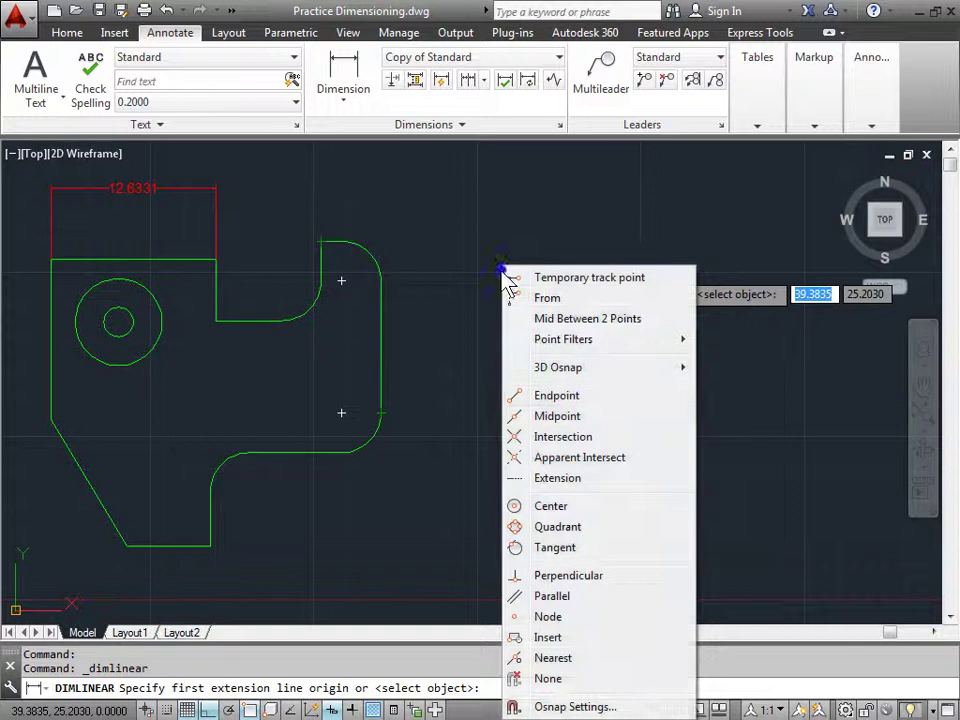
click(556, 396)
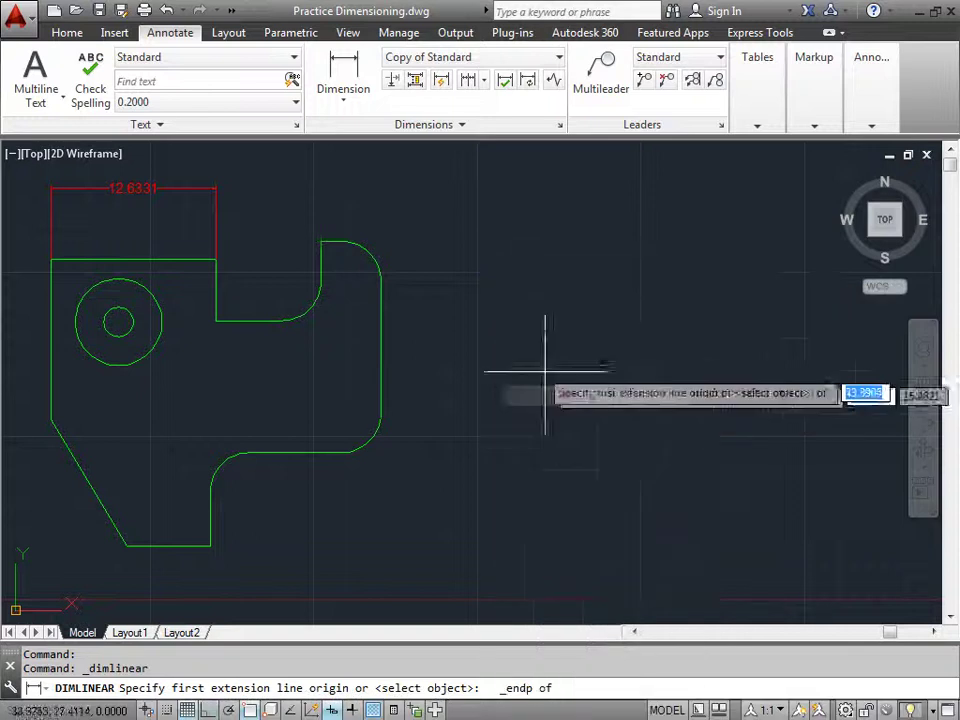
click(381, 281)
shift+right_click(480, 368)
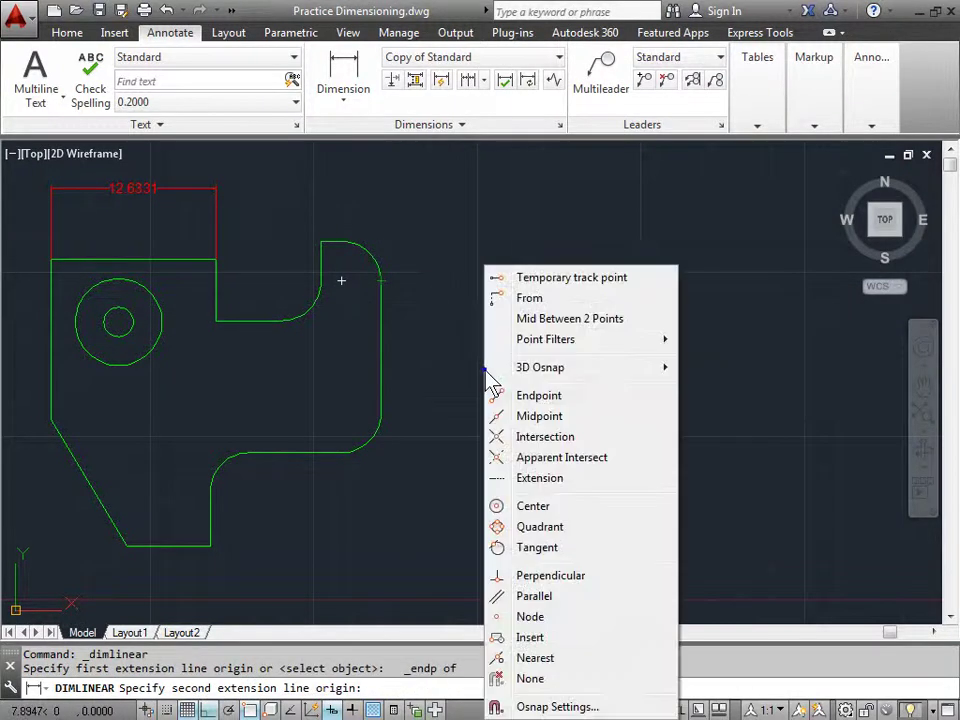
click(540, 397)
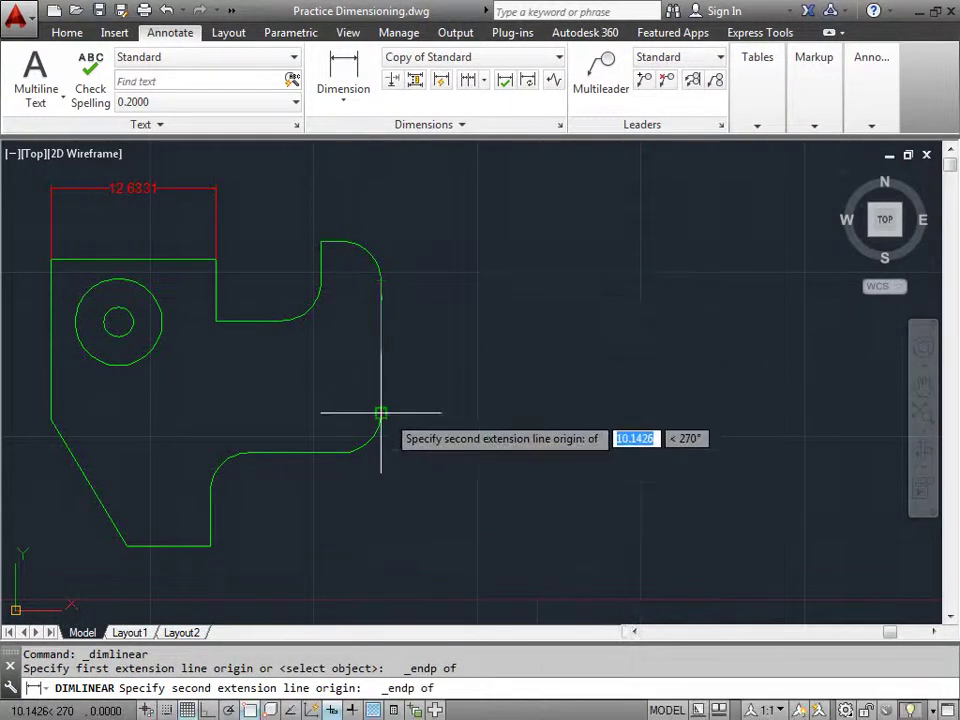
click(381, 413)
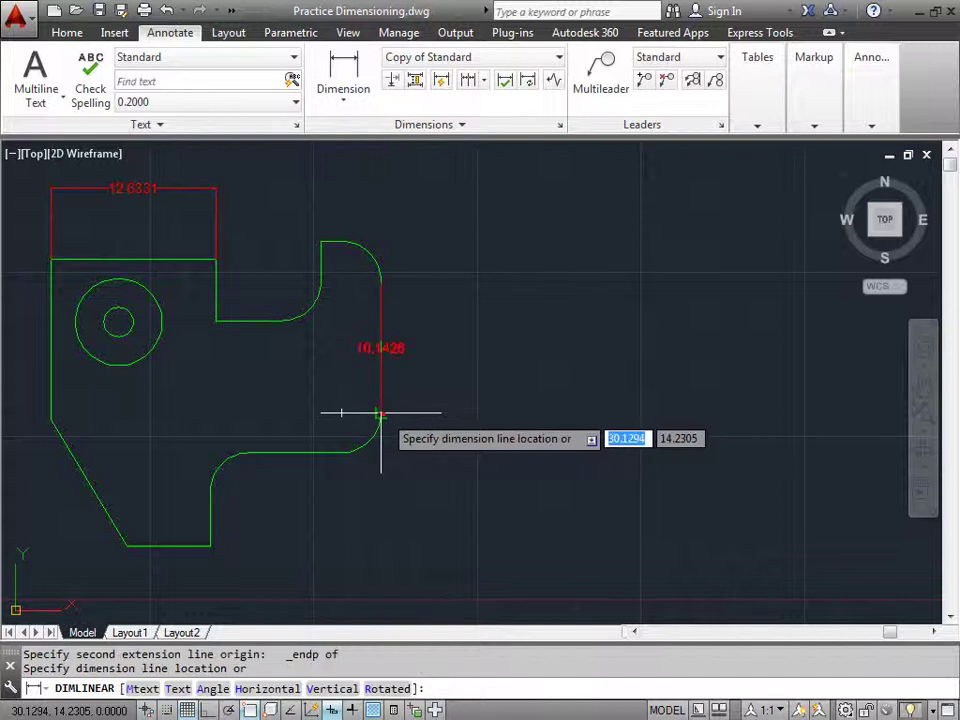
click(446, 388)
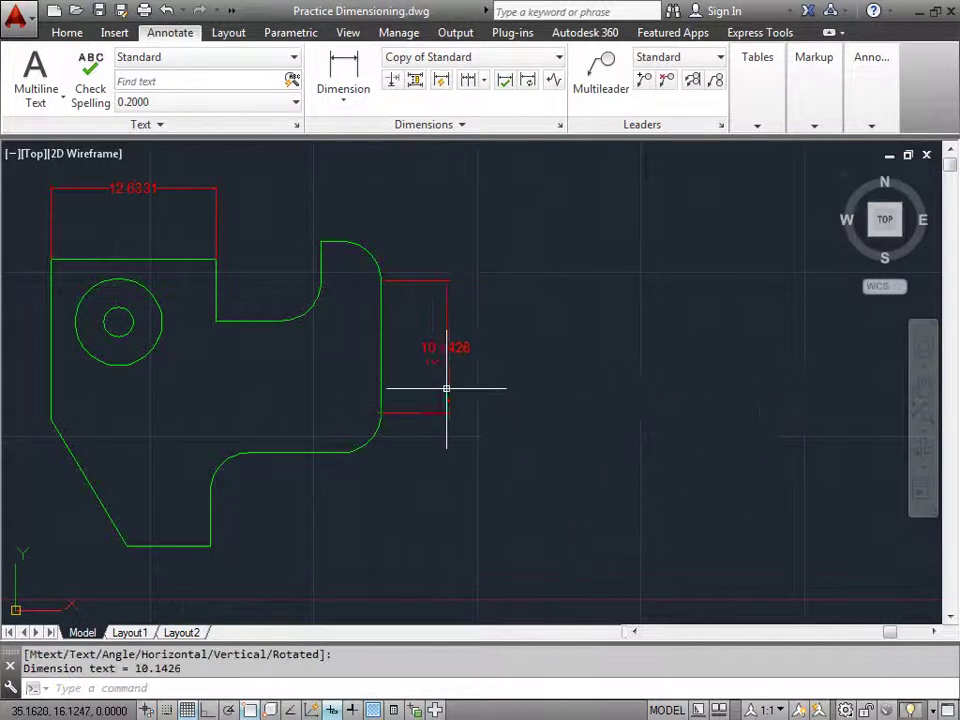
Step: Dimension the upper-left edge from top-left to lower-left corner as 12.3077, placed left
click(344, 73)
middle_drag(246, 214, 281, 216)
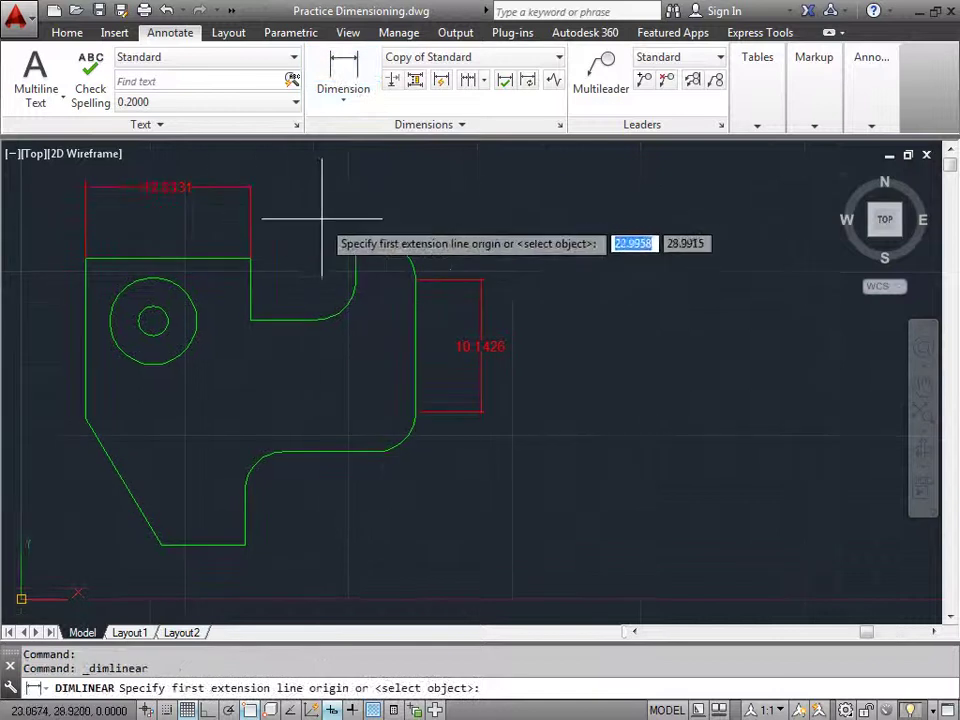
middle_drag(385, 214, 449, 179)
mouse_move(407, 327)
middle_down()
mouse_move(465, 321)
mouse_move(636, 349)
middle_up()
click(380, 246)
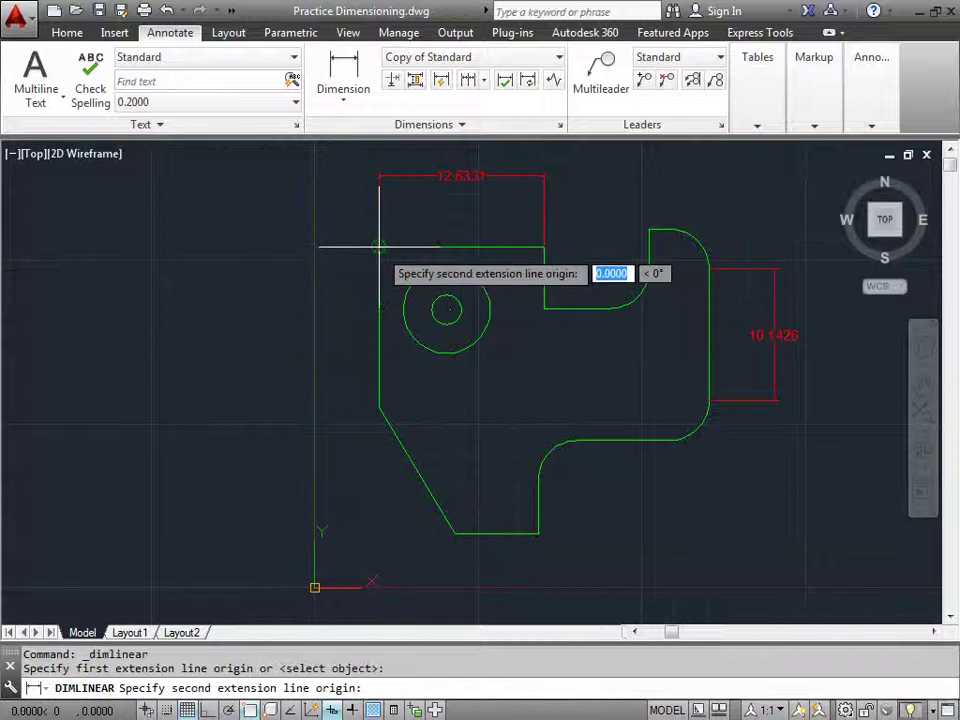
click(379, 411)
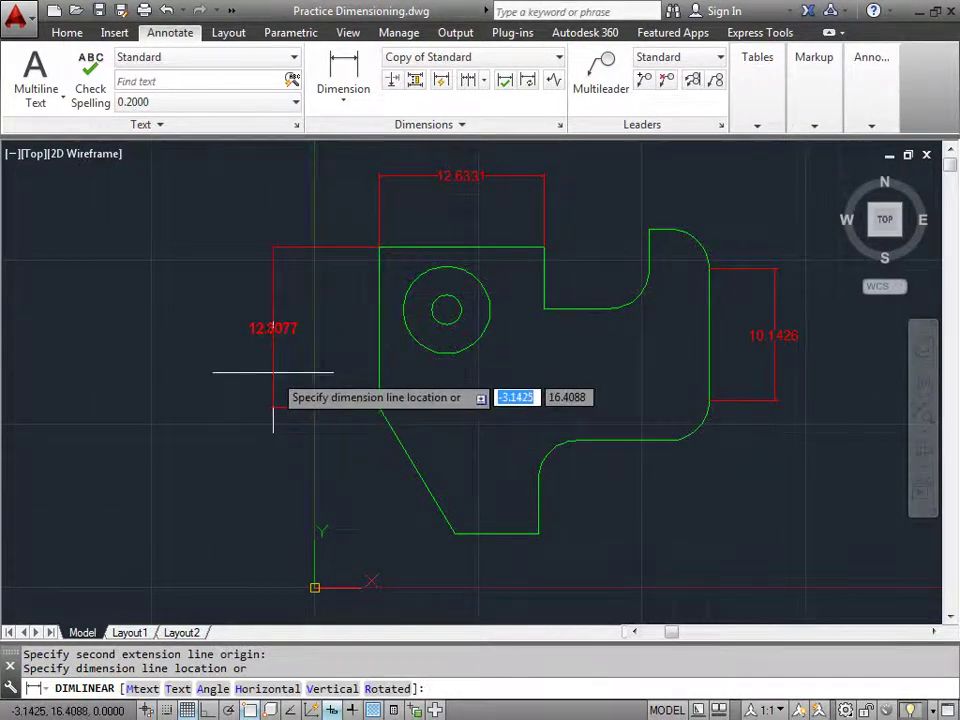
click(273, 372)
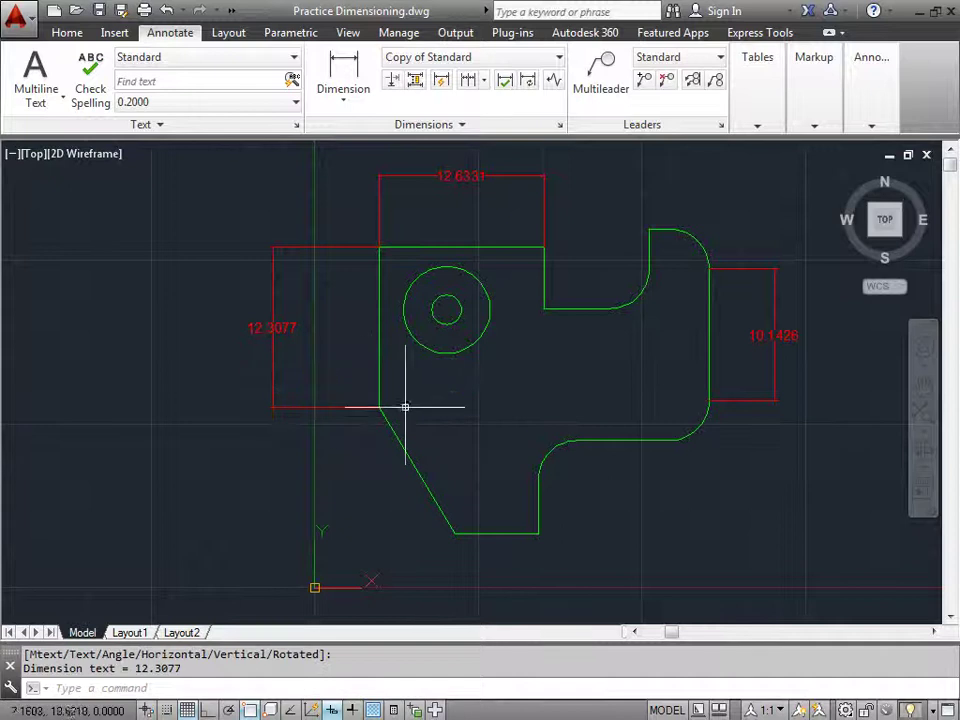
middle_drag(434, 426, 430, 307)
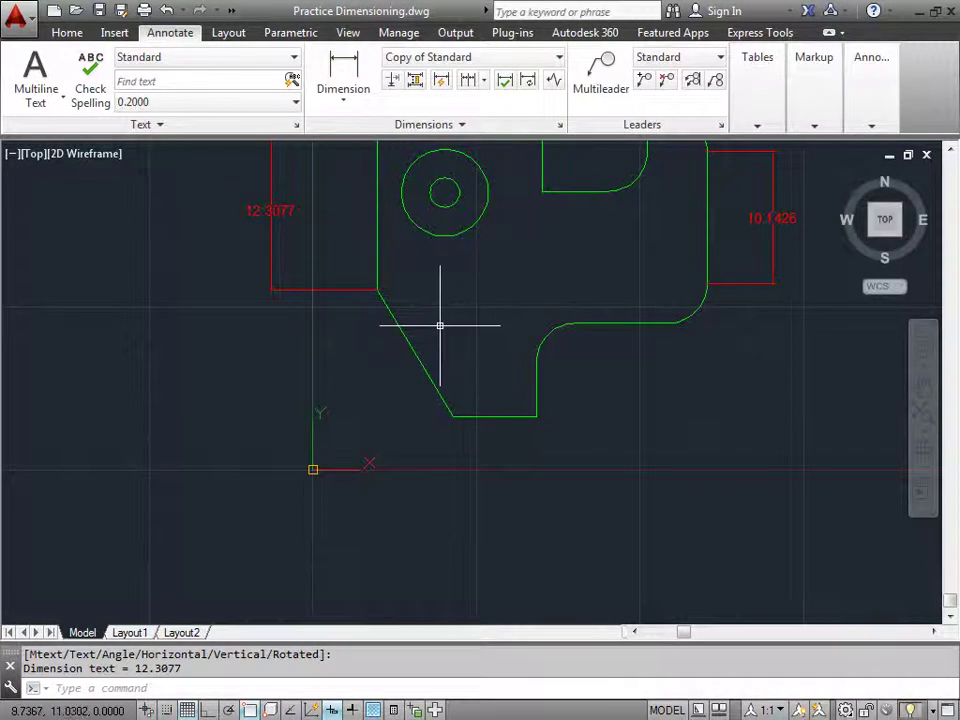
Step: Dimension the slanted lower-left edge's height as 9.6027, placed left of the part
key(Return)
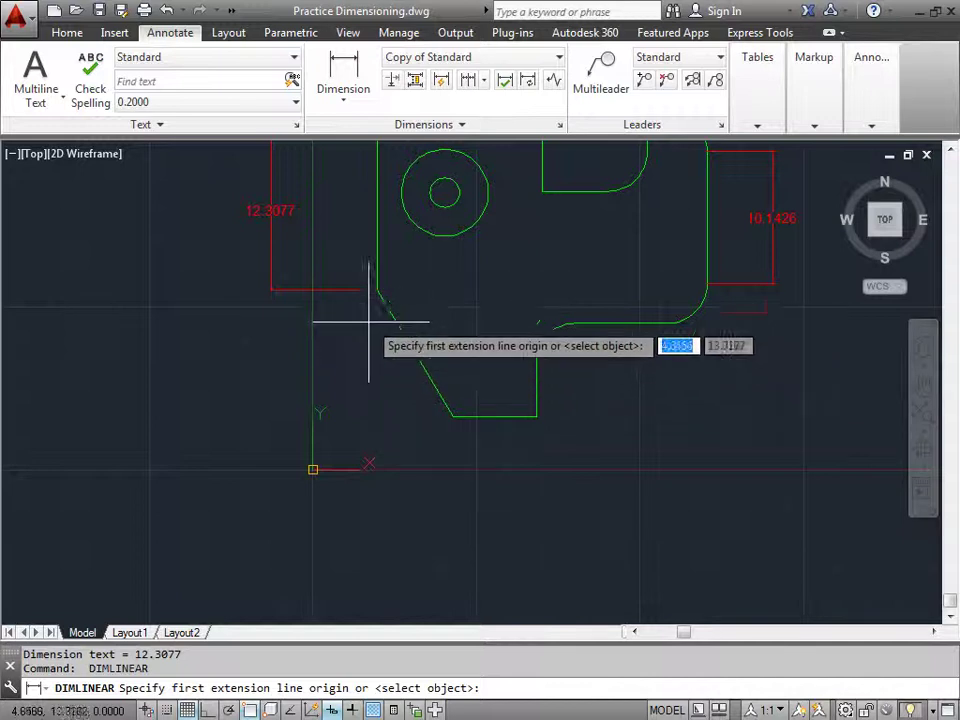
click(376, 290)
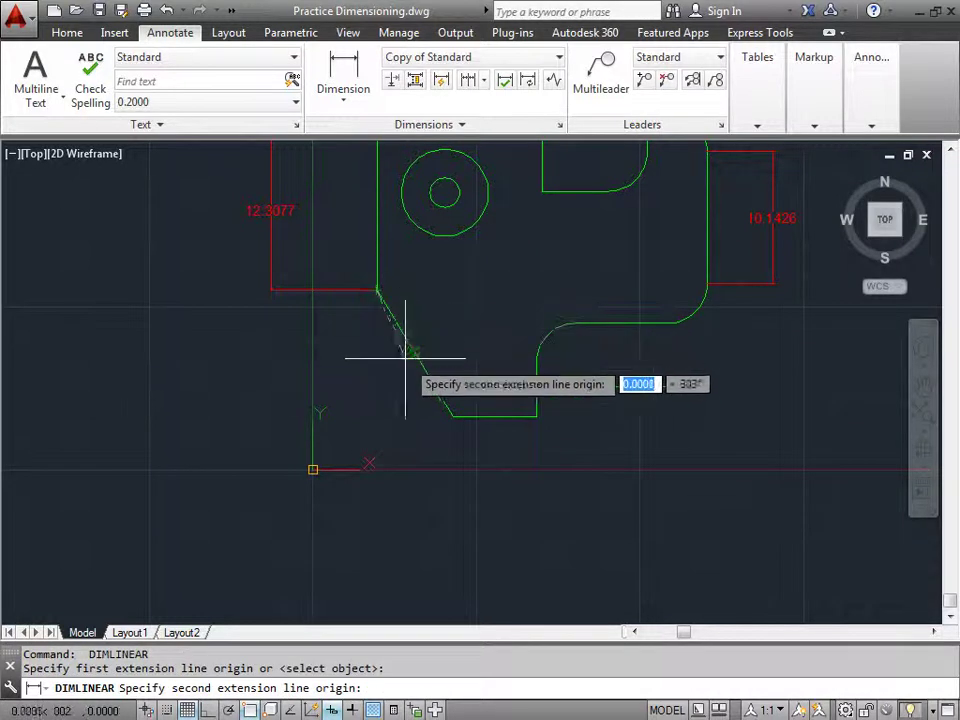
click(453, 416)
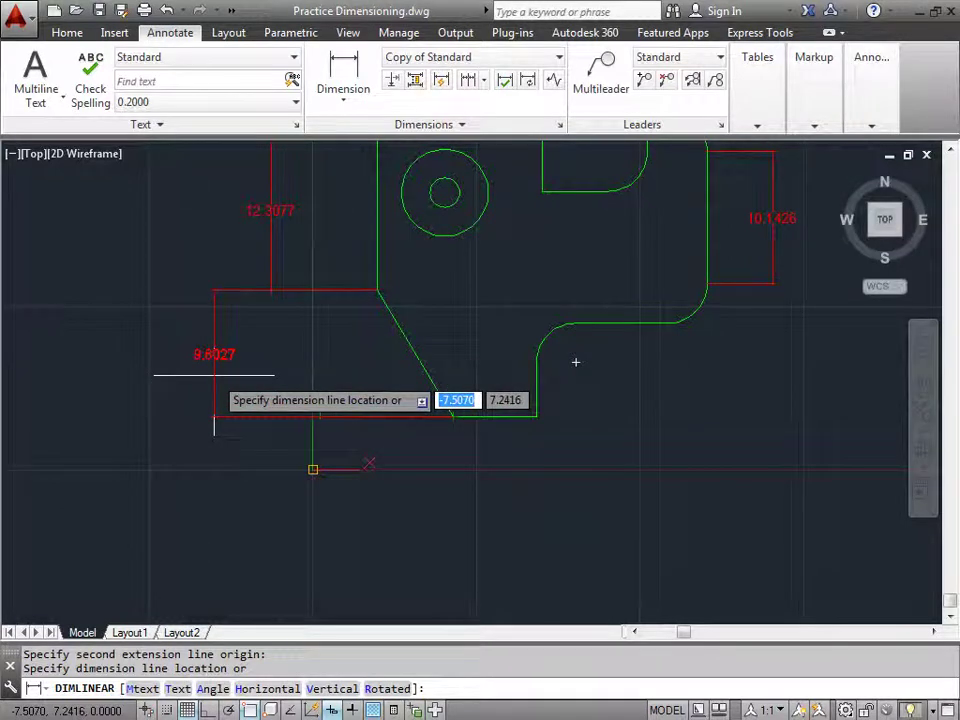
click(214, 375)
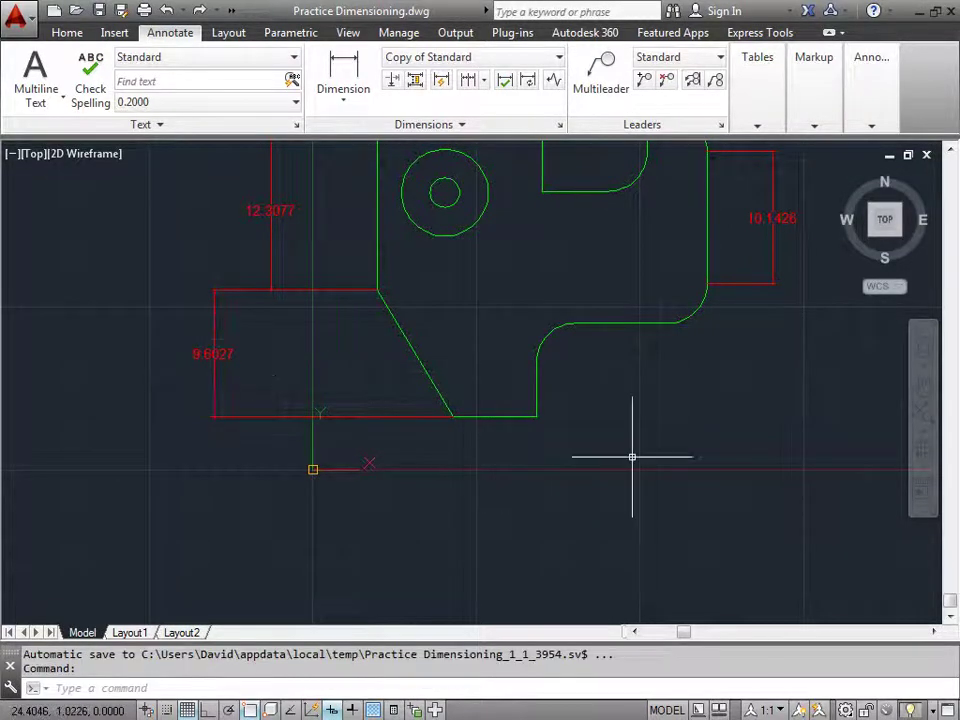
Step: Dimension the upper-right tab's flat top from the notch corner as 1.5533, placed above
mouse_move(685, 398)
middle_down()
mouse_move(647, 431)
mouse_move(533, 478)
mouse_move(535, 470)
middle_up()
middle_drag(505, 310, 493, 358)
scroll(495, 358, down, 3)
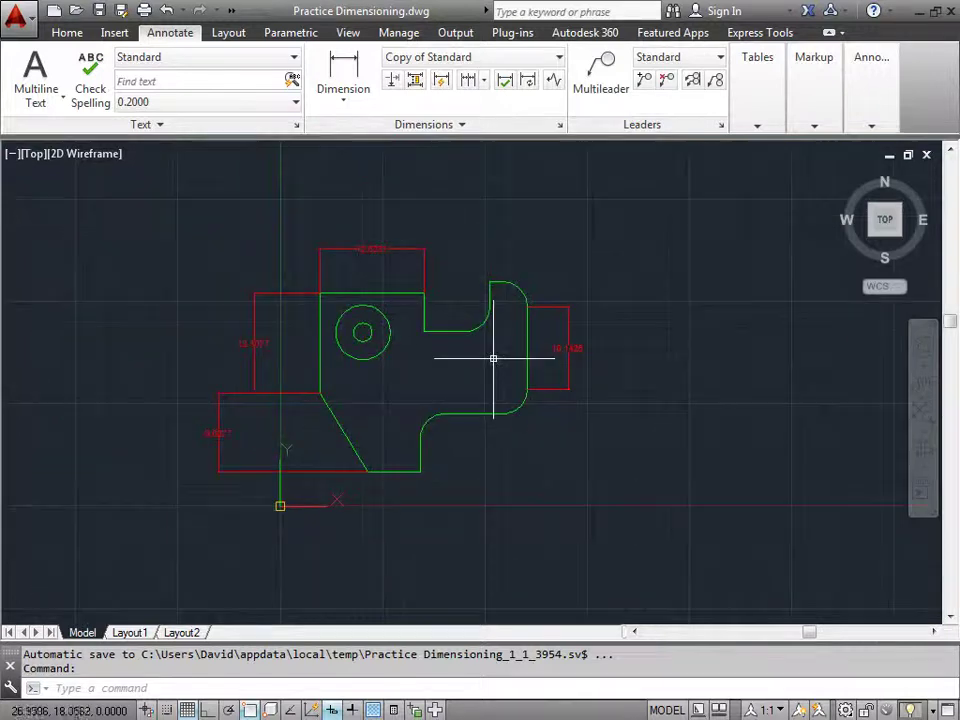
click(363, 68)
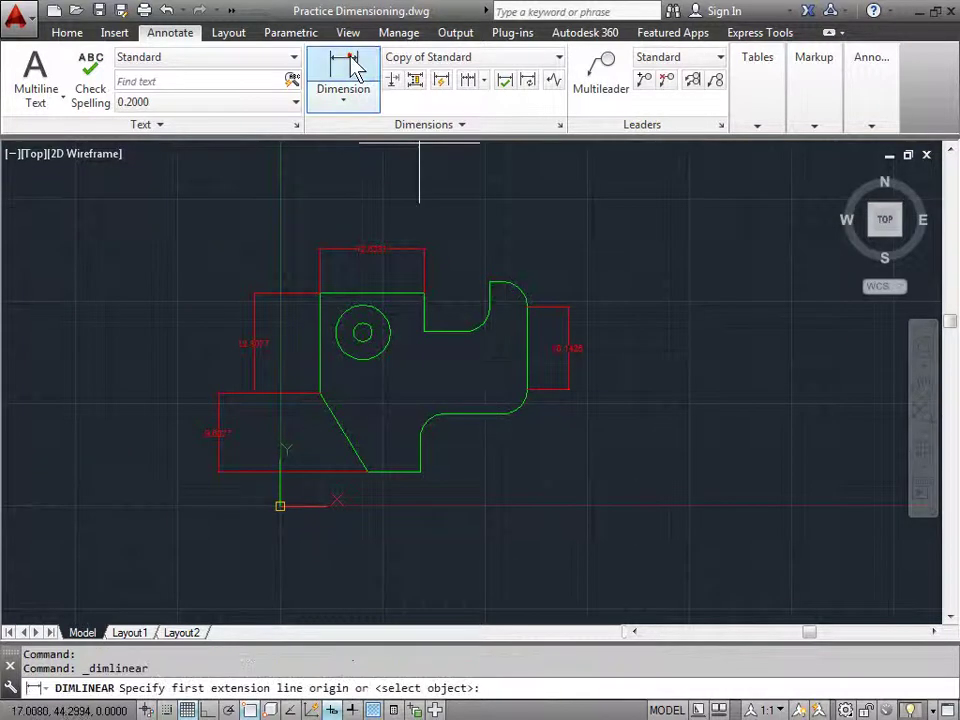
click(489, 283)
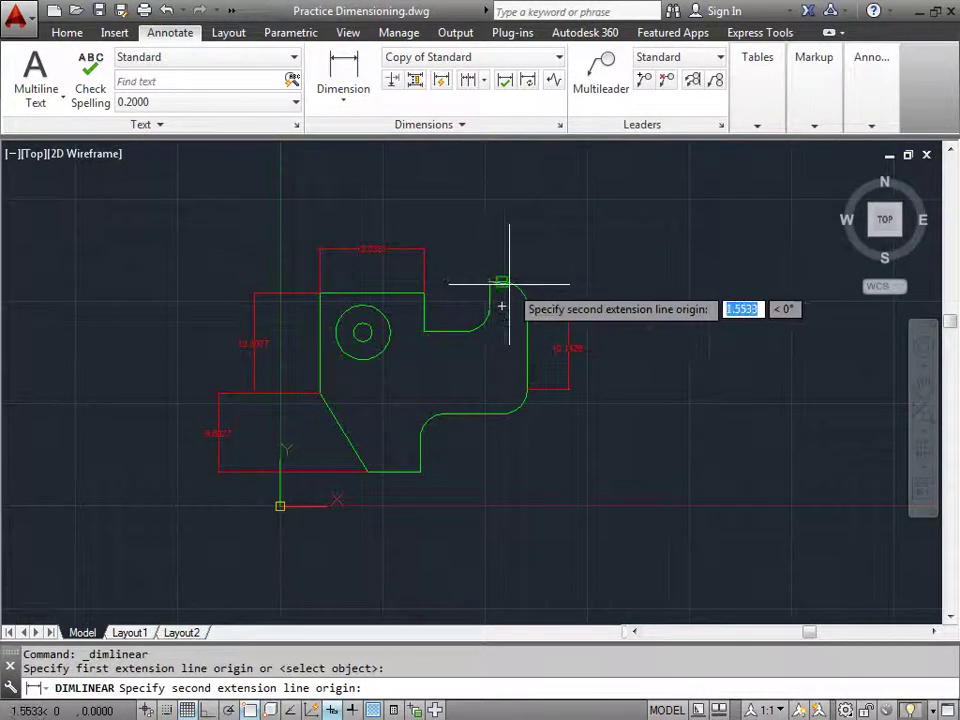
scroll(508, 277, up, 6)
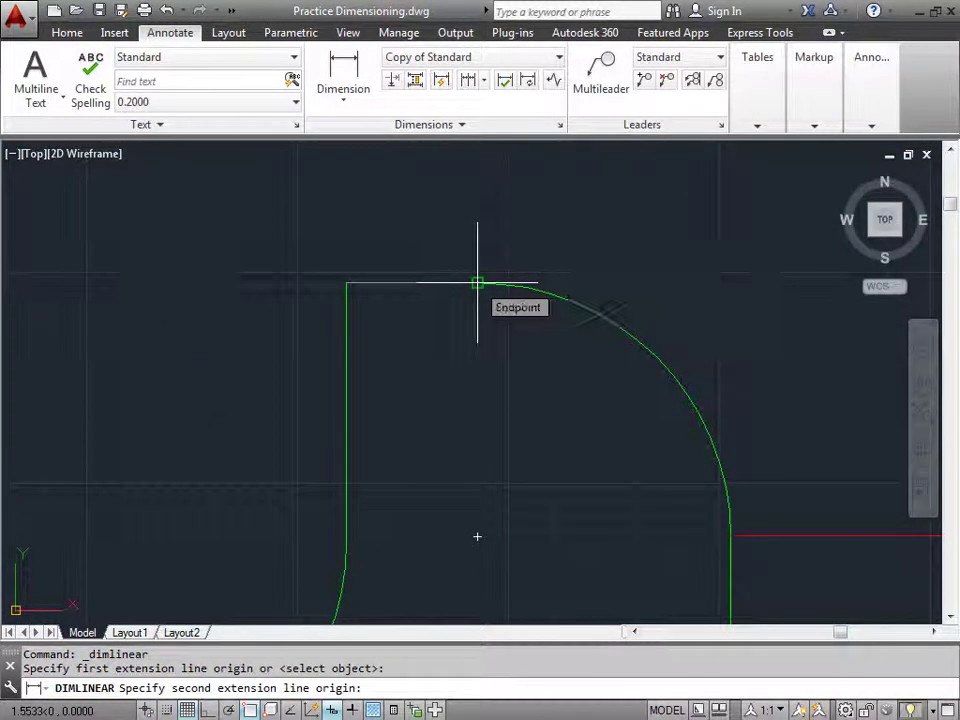
click(477, 283)
mouse_move(477, 283)
middle_down()
mouse_move(471, 236)
mouse_move(473, 493)
middle_up()
click(447, 279)
scroll(446, 280, down, 6)
middle_drag(377, 321, 429, 257)
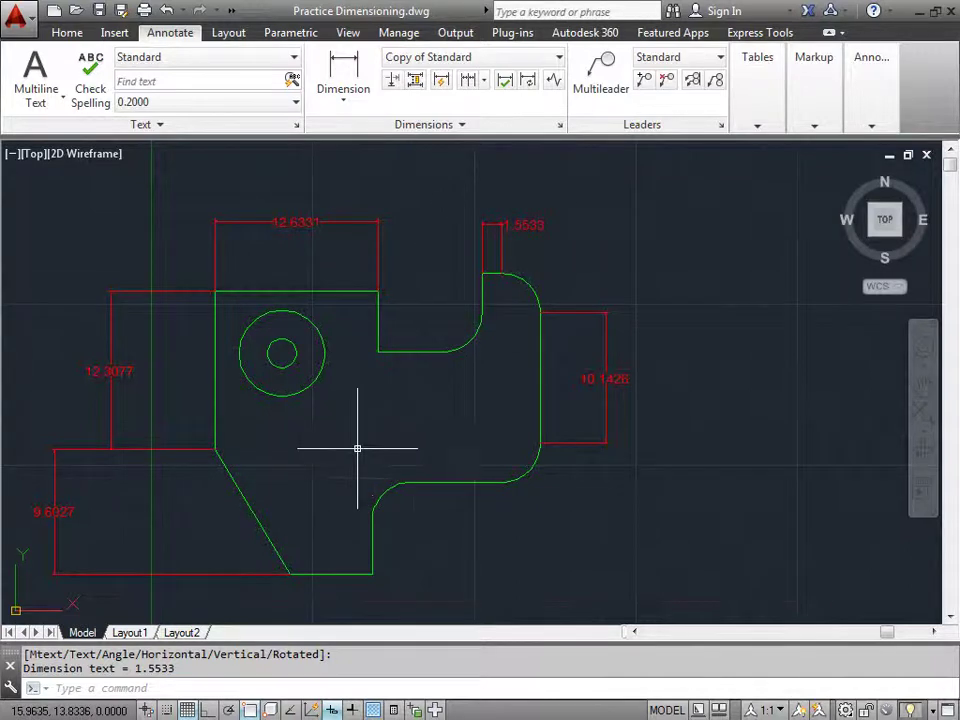
middle_drag(358, 451, 563, 415)
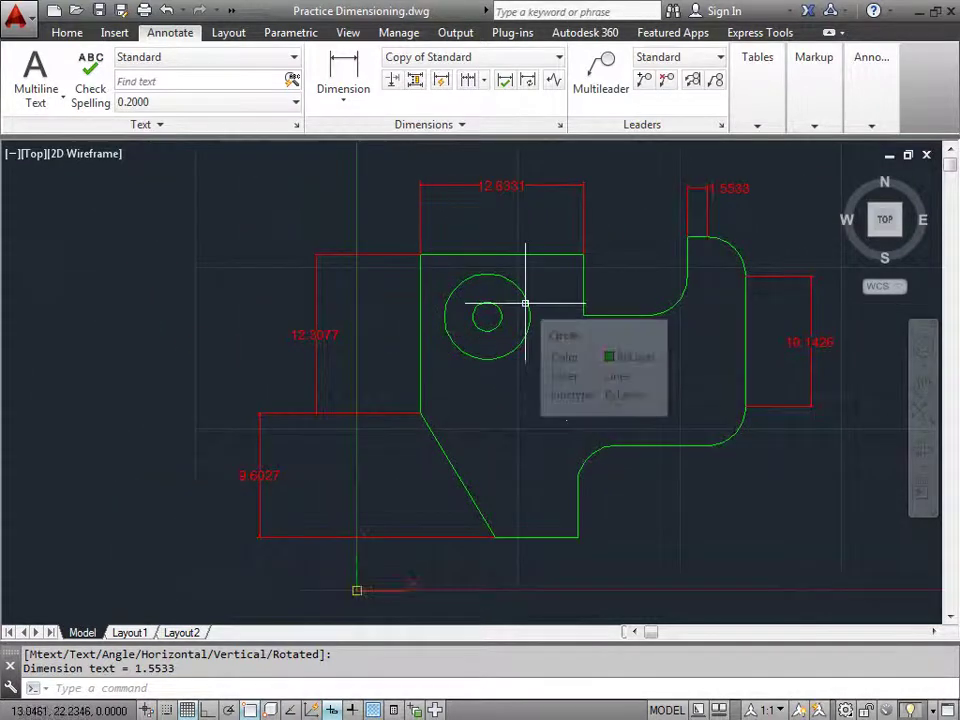
Step: Dimension the large circle's height between top and bottom quadrants as 6.6234, placed left
key(Return)
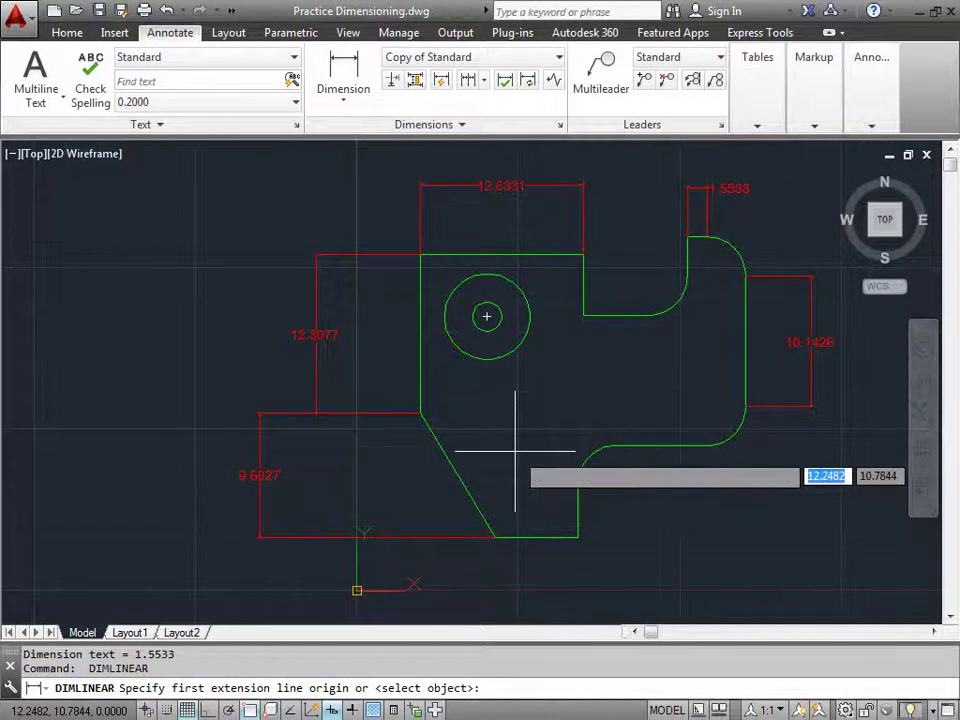
click(352, 100)
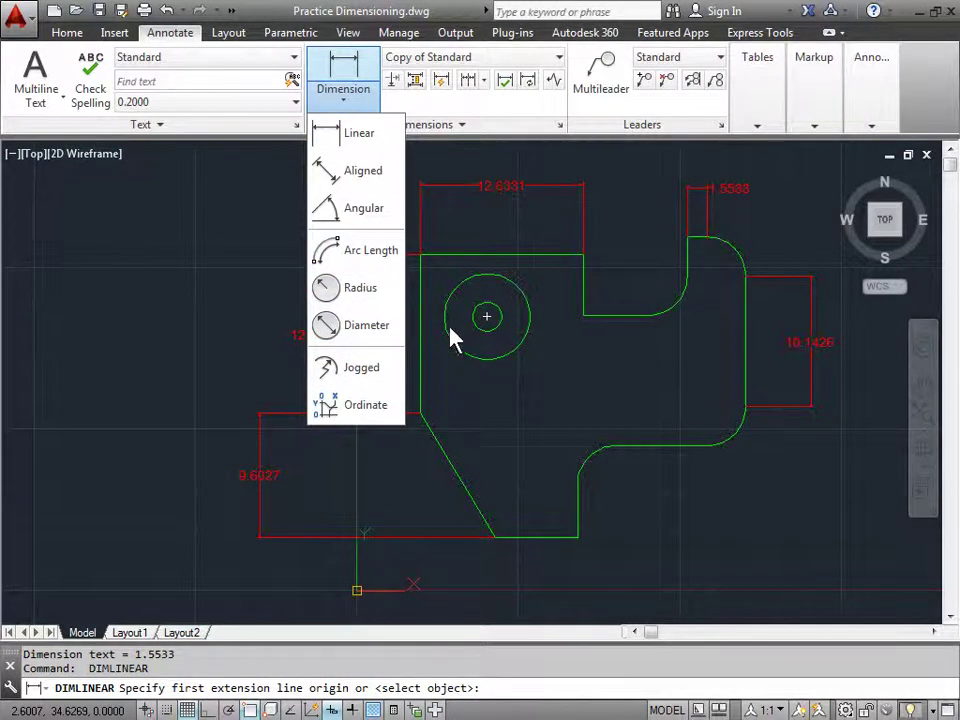
click(360, 135)
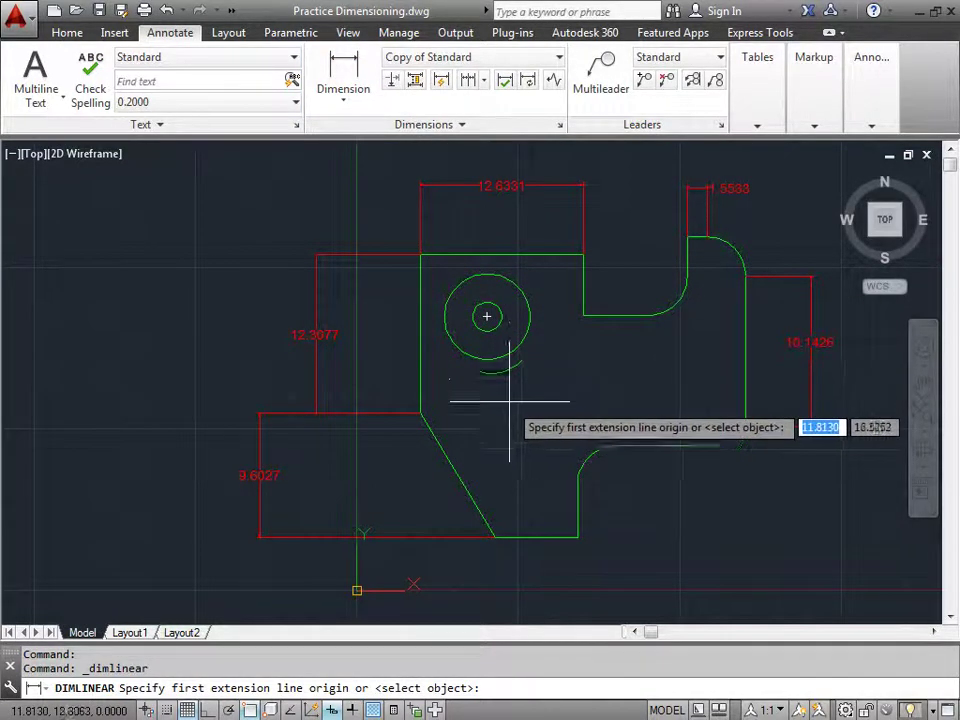
shift+right_click(506, 432)
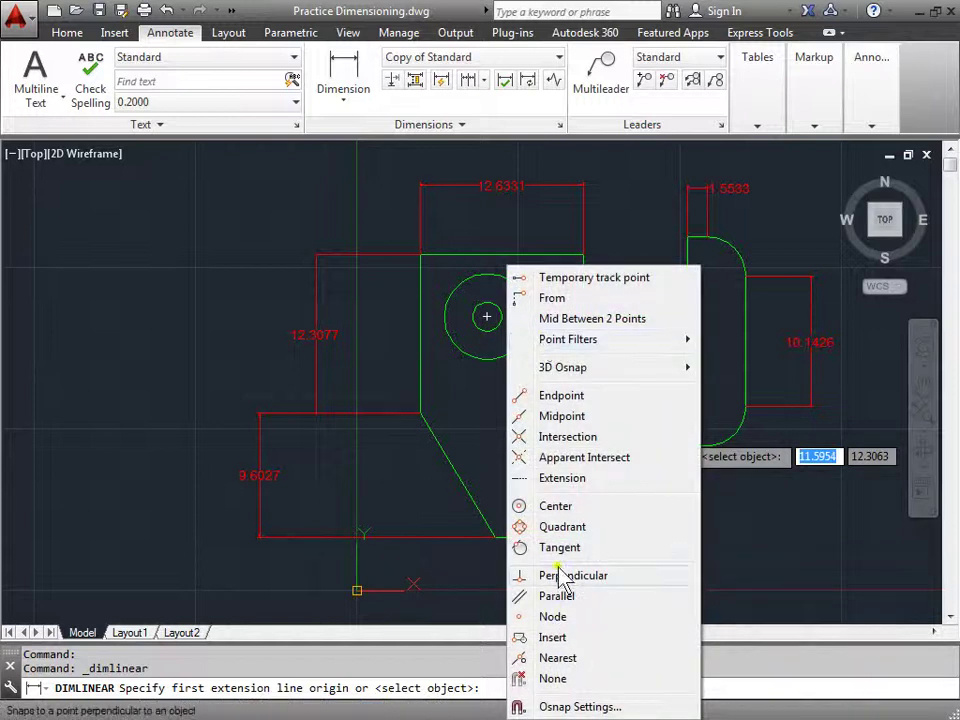
click(561, 532)
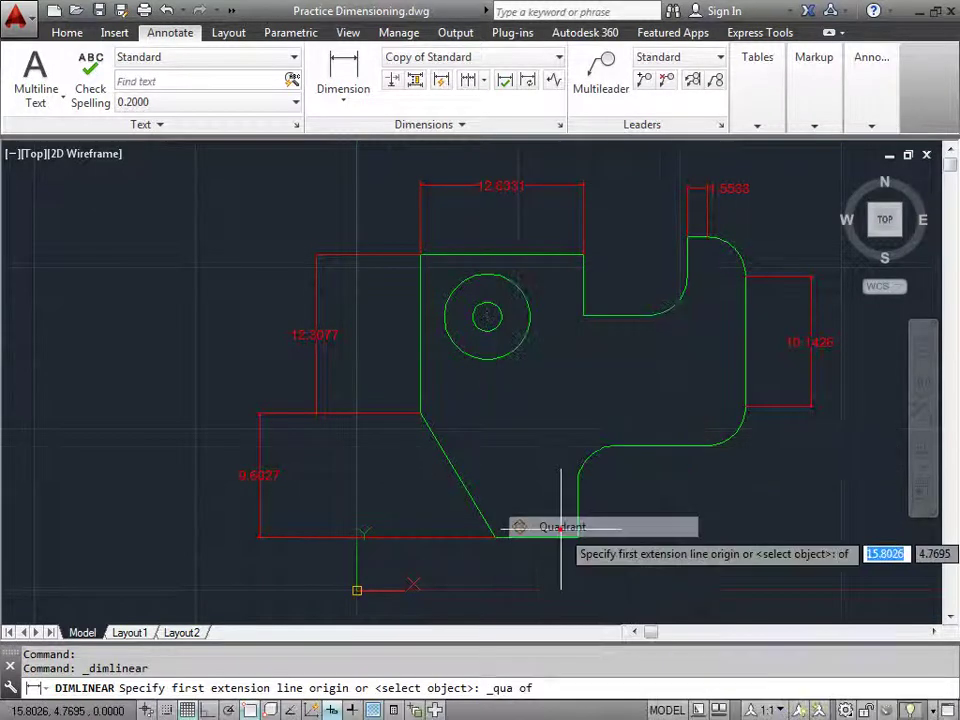
click(487, 273)
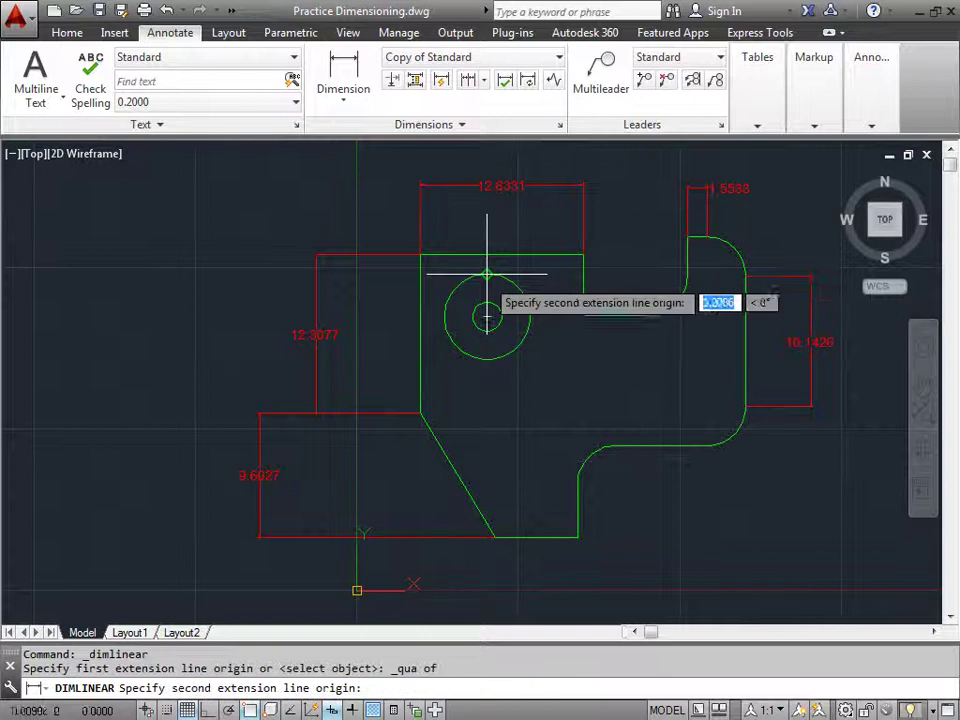
click(487, 359)
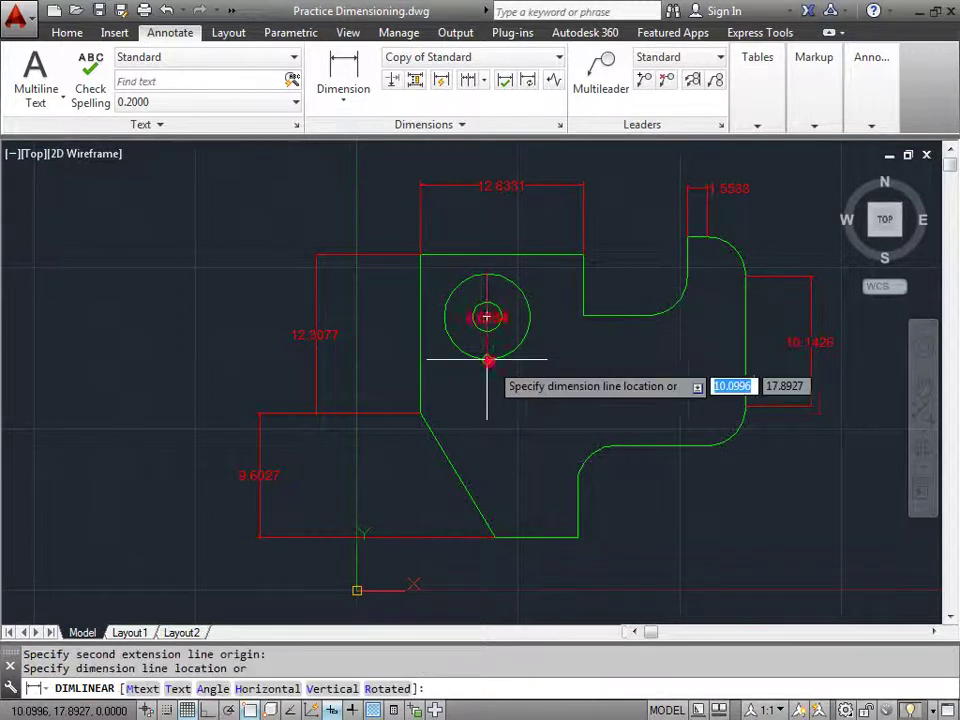
click(381, 326)
Step: Dimension the upper notch's bottom edge as 5.0352, placed below it
middle_drag(734, 494, 591, 458)
click(344, 72)
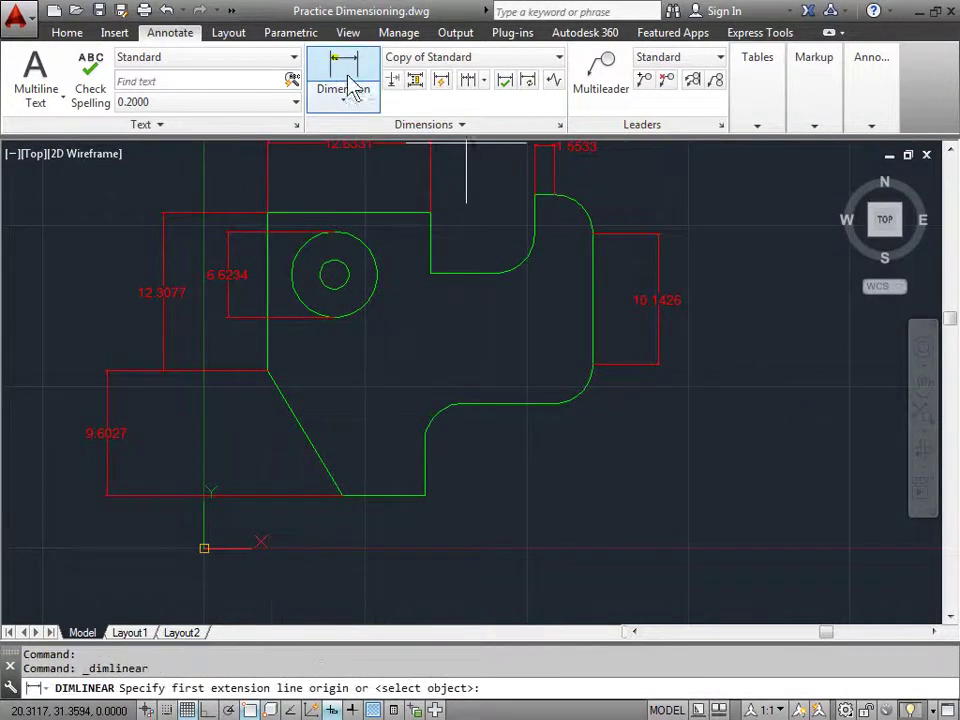
click(430, 273)
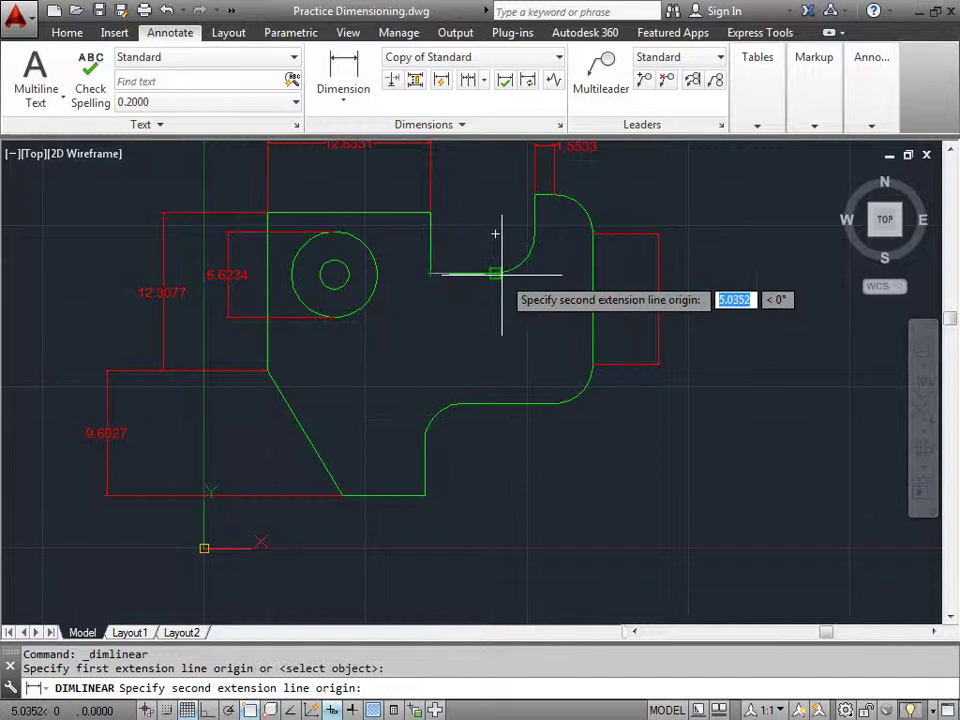
click(496, 273)
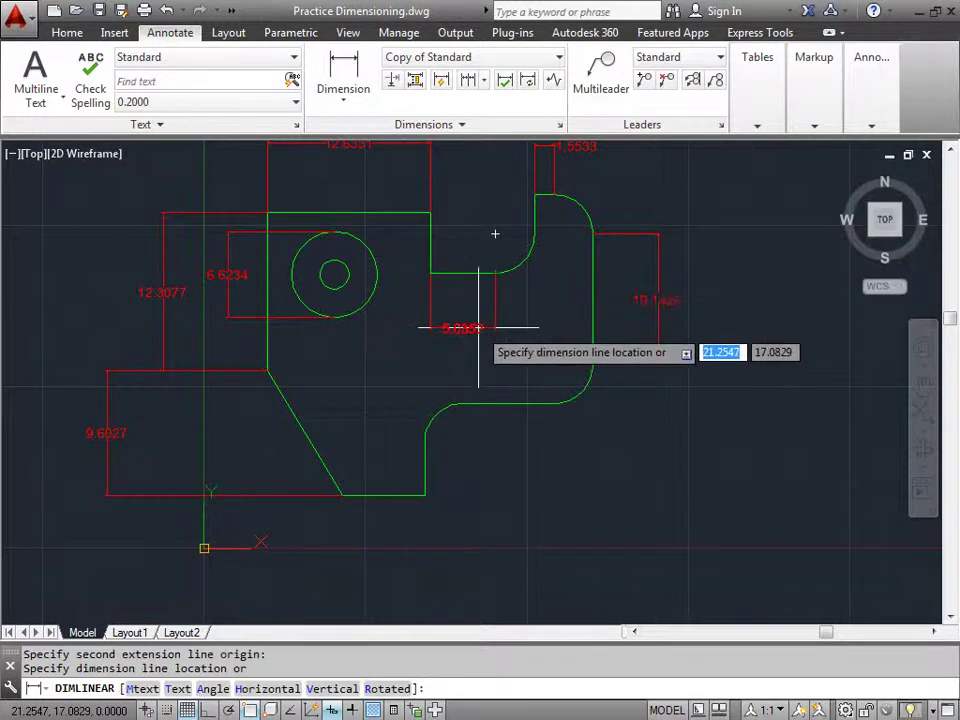
click(479, 327)
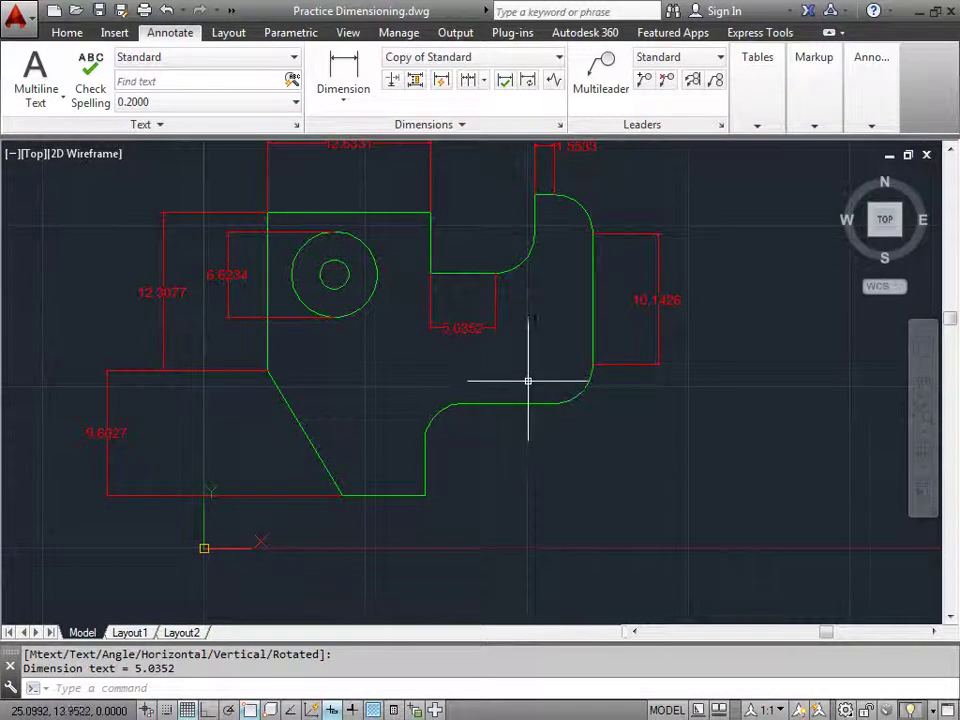
middle_drag(528, 378, 487, 385)
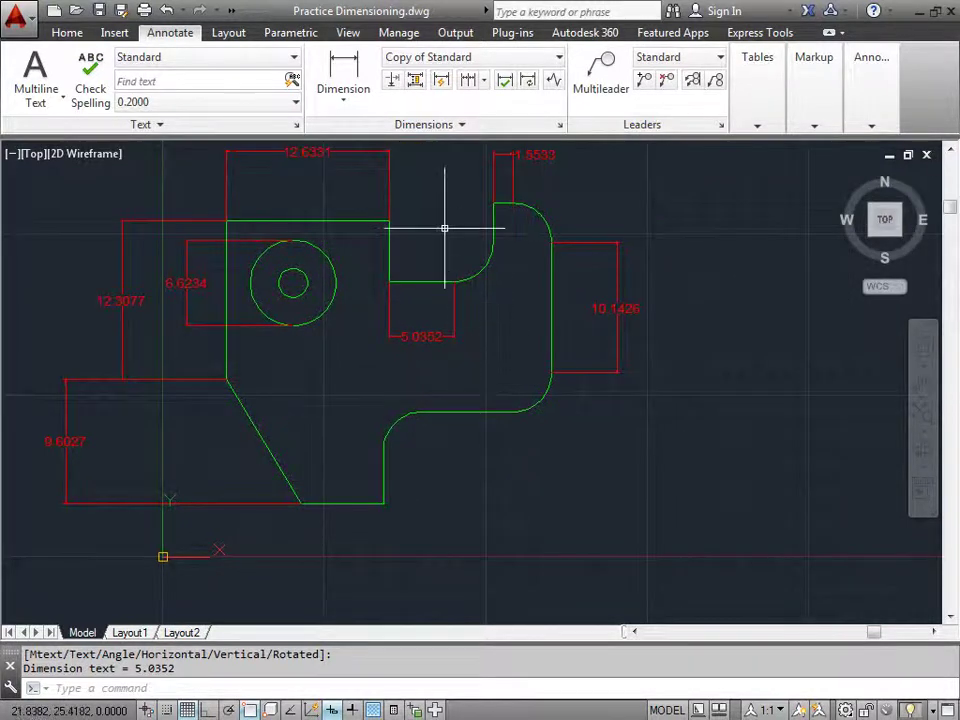
Step: Dimension the part's short bottom edge by selecting it, placing 6.3385 below the part
click(350, 70)
mouse_move(465, 482)
middle_down()
mouse_move(453, 453)
mouse_move(398, 394)
middle_up()
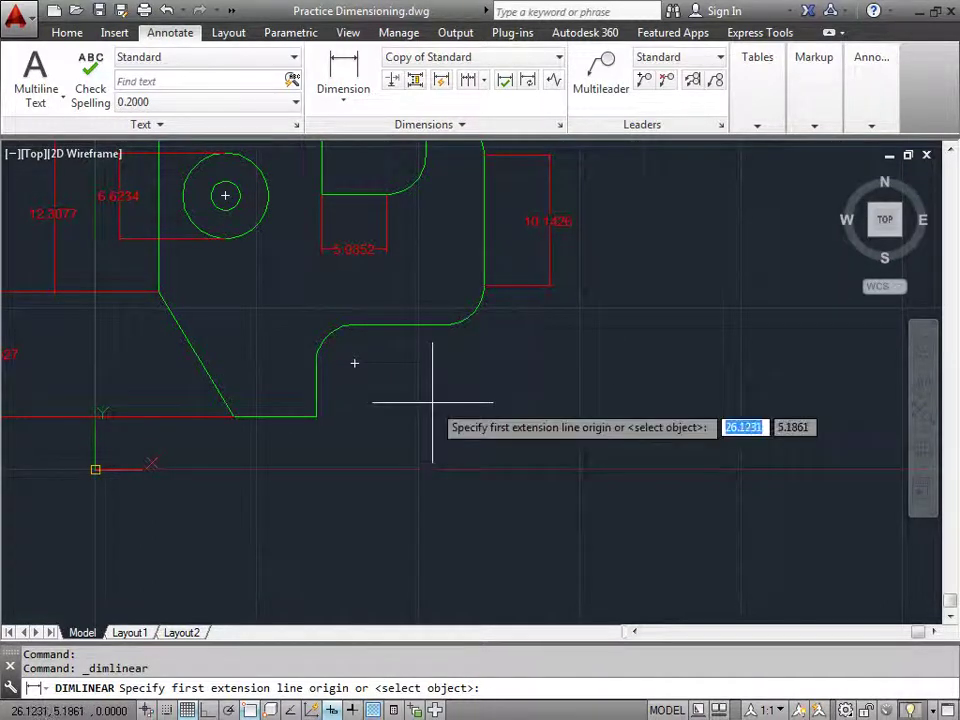
key(Return)
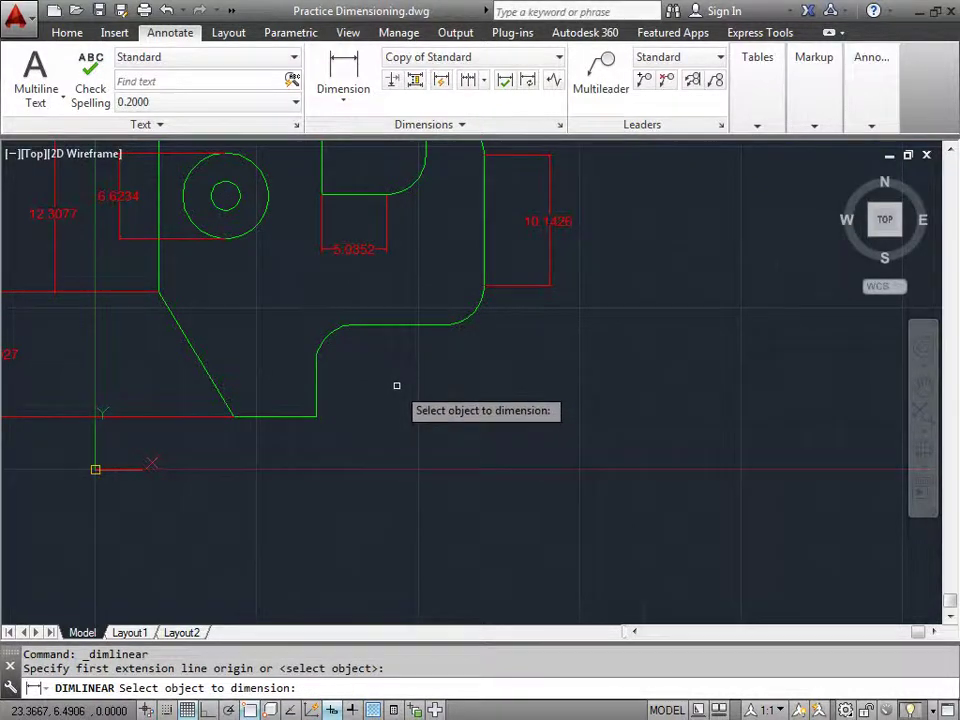
mouse_move(396, 385)
middle_down()
mouse_move(426, 456)
mouse_move(443, 471)
mouse_move(482, 450)
middle_up()
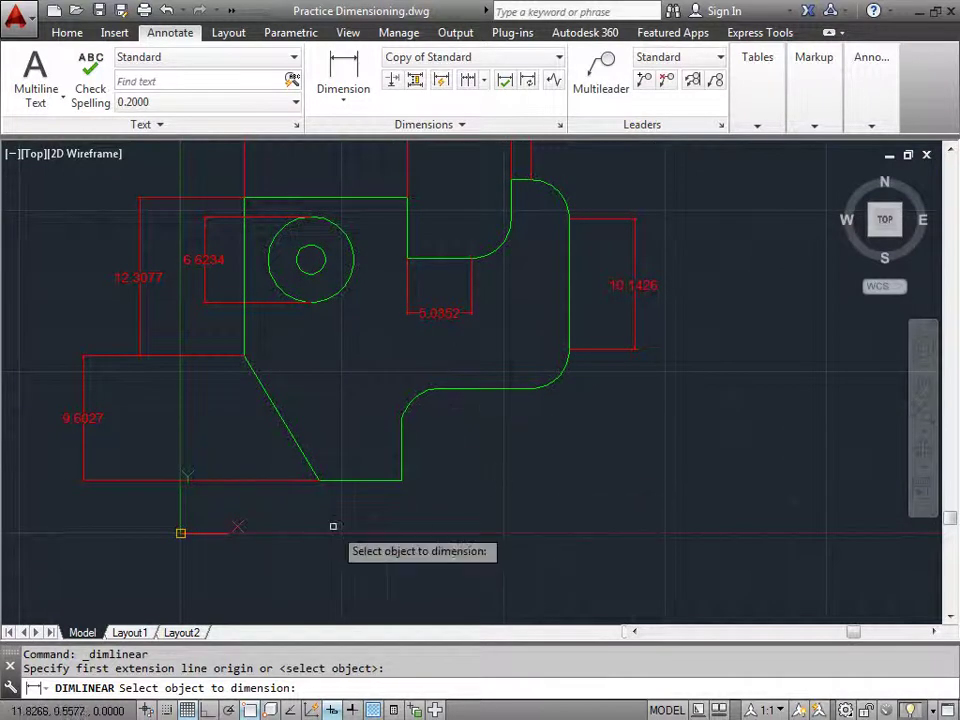
click(360, 481)
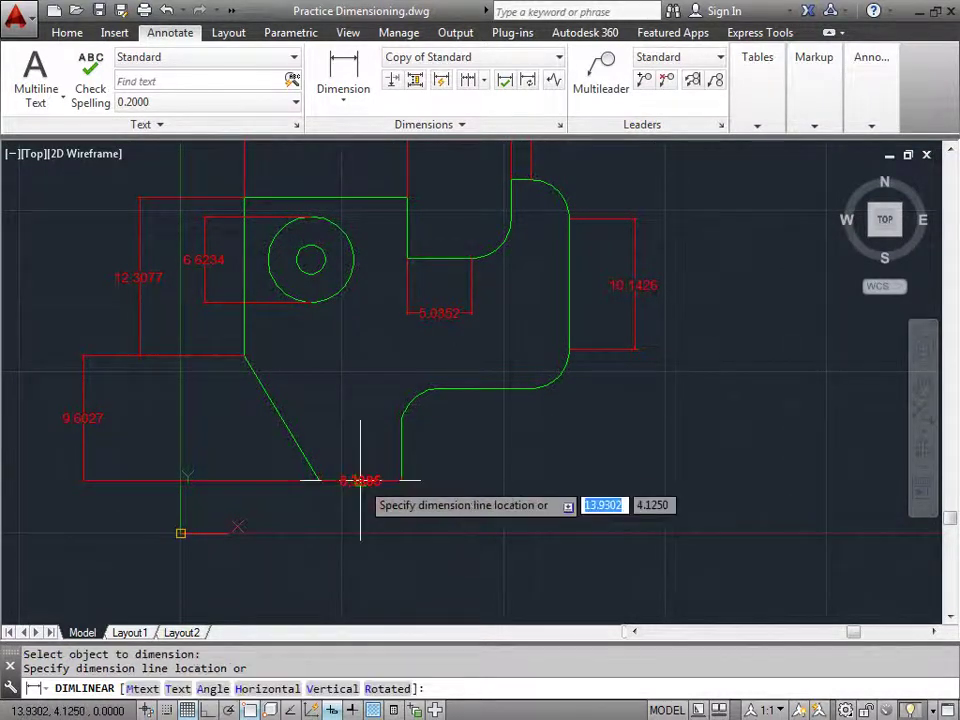
click(365, 570)
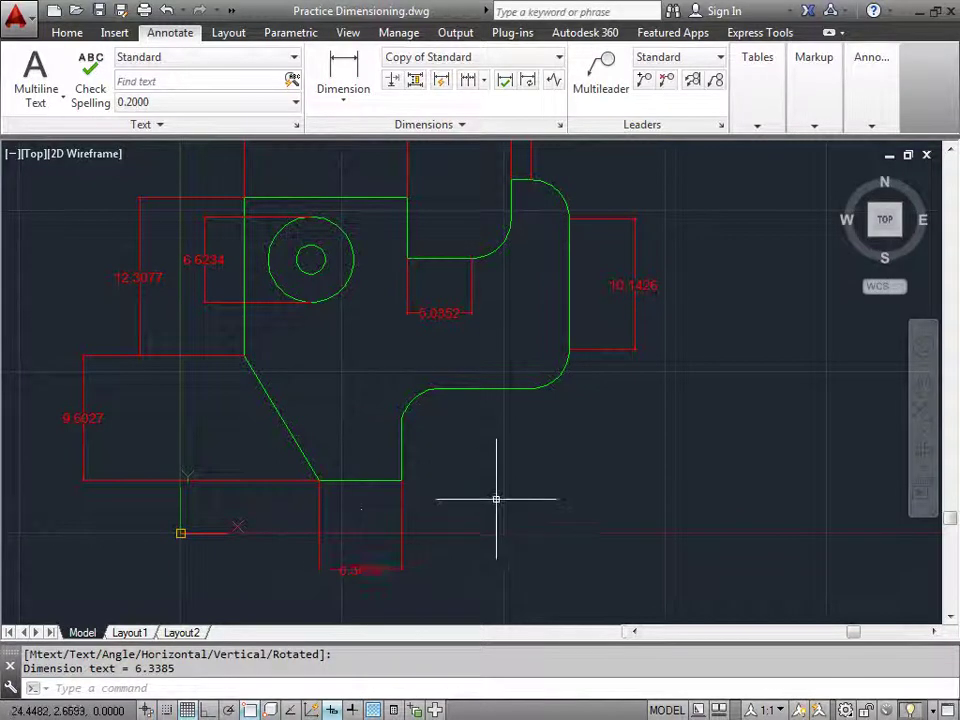
Step: Dimension the lower step's horizontal and vertical edges as 7.0348 and 4.1055
key(Return)
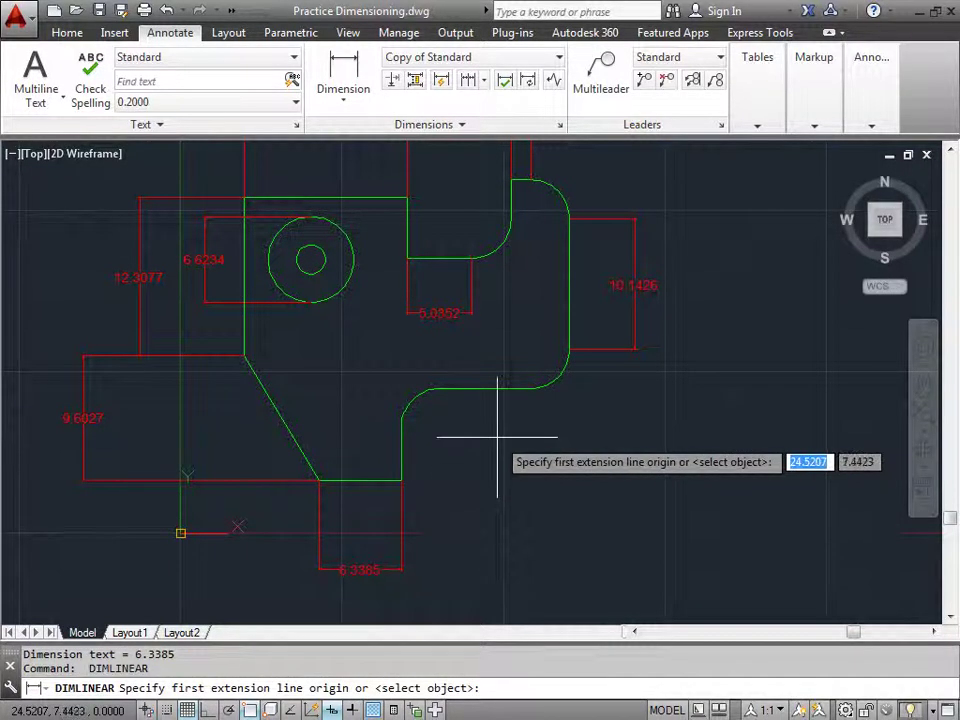
key(Return)
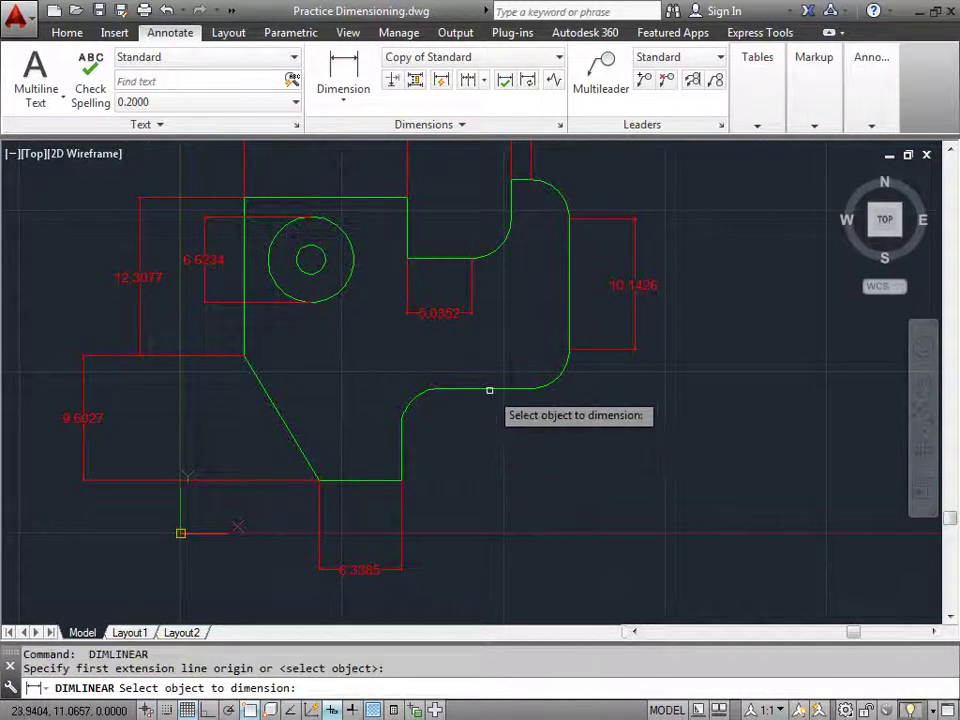
click(489, 390)
click(495, 481)
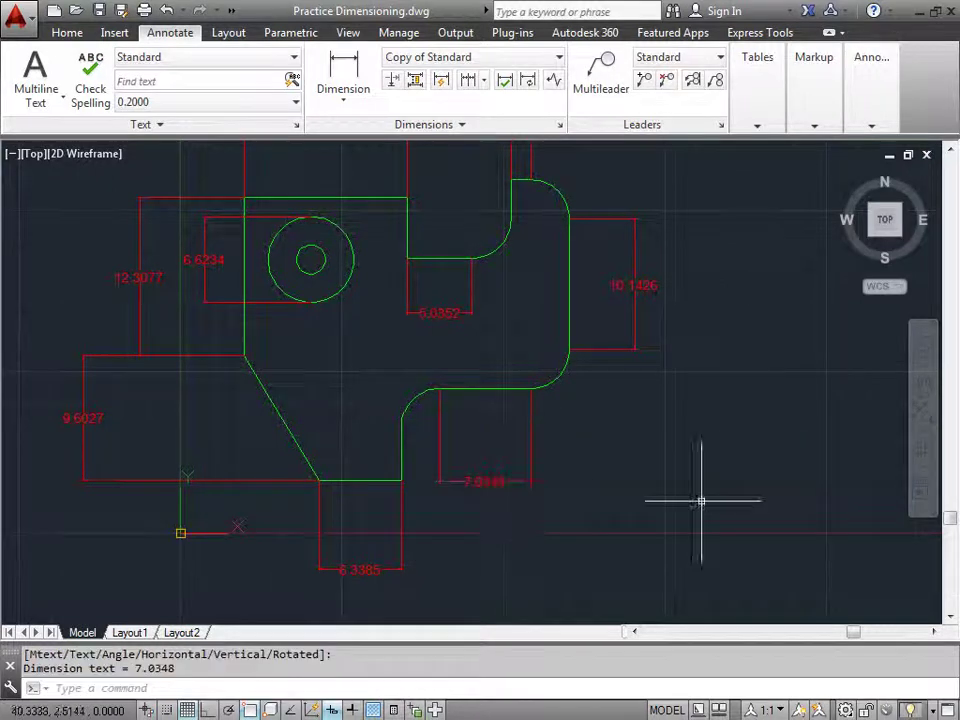
middle_drag(656, 480, 658, 377)
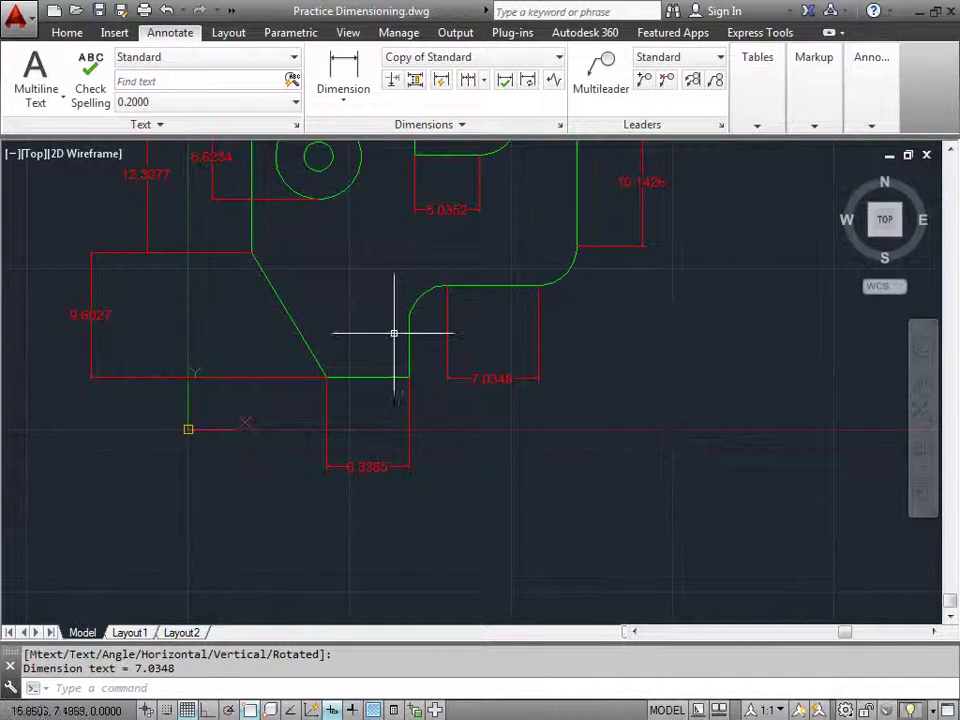
key(Return)
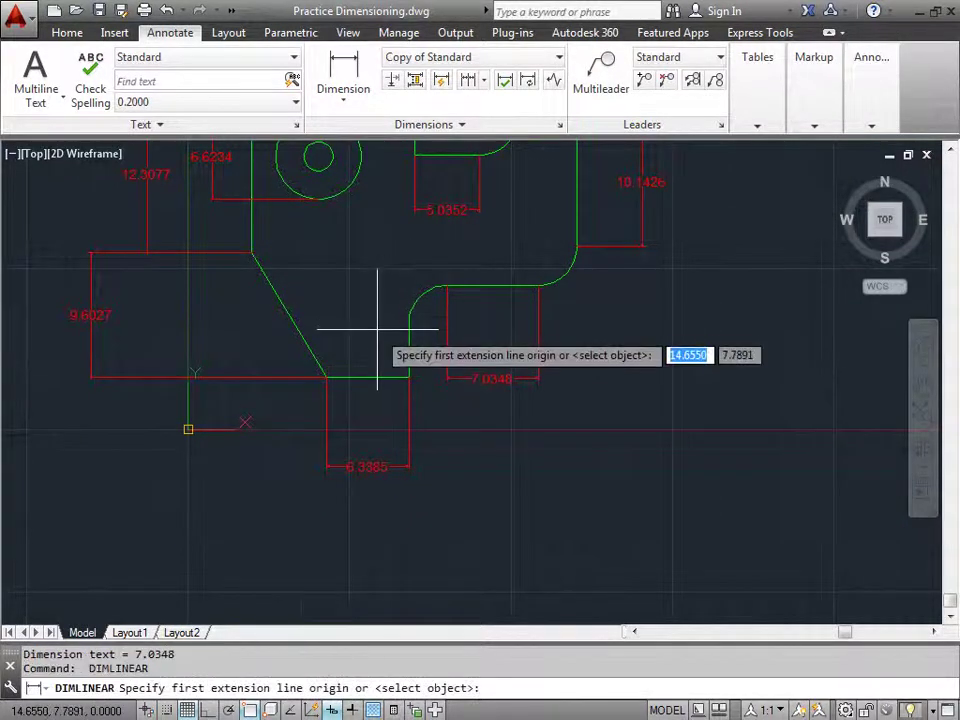
key(Return)
click(409, 337)
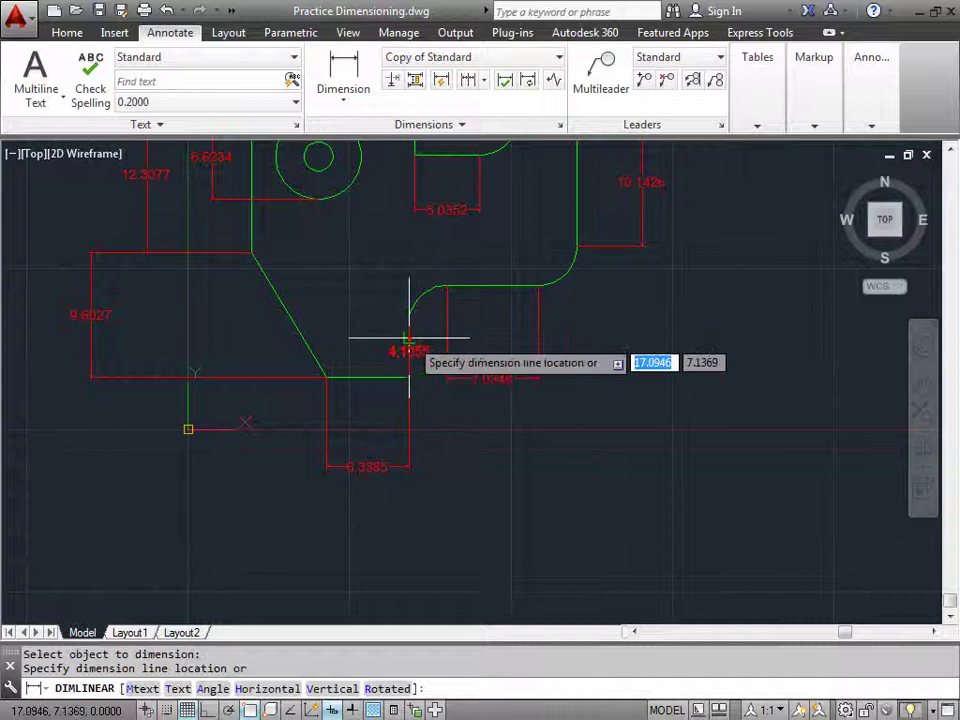
click(377, 349)
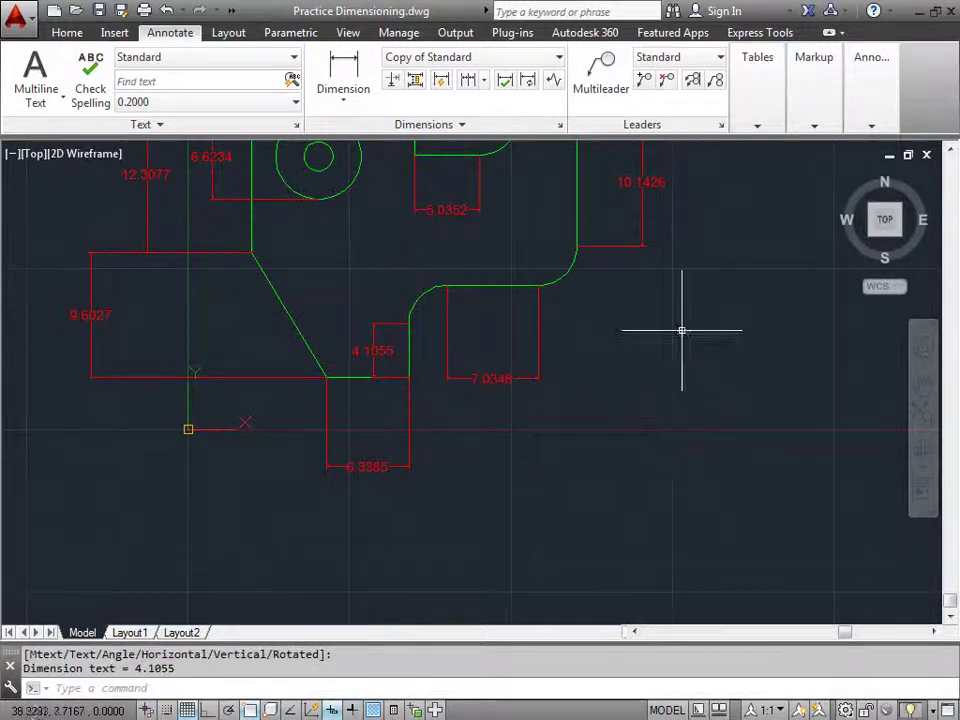
middle_drag(682, 330, 658, 480)
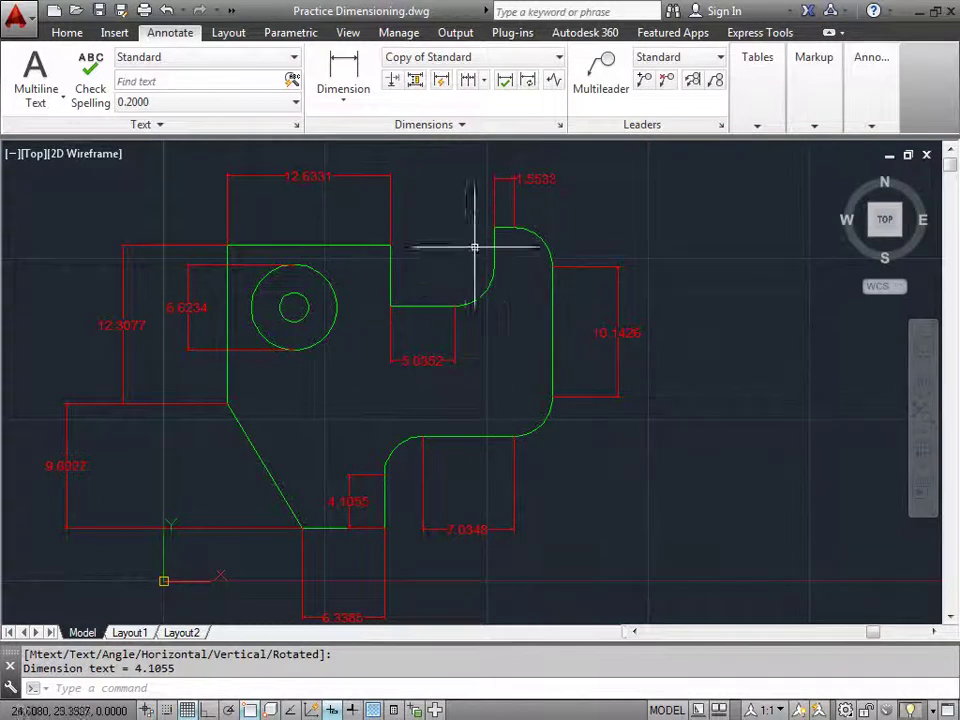
Step: Dimension the upper notch's edges as 3.0646 and 4.7269
key(Return)
key(Return)
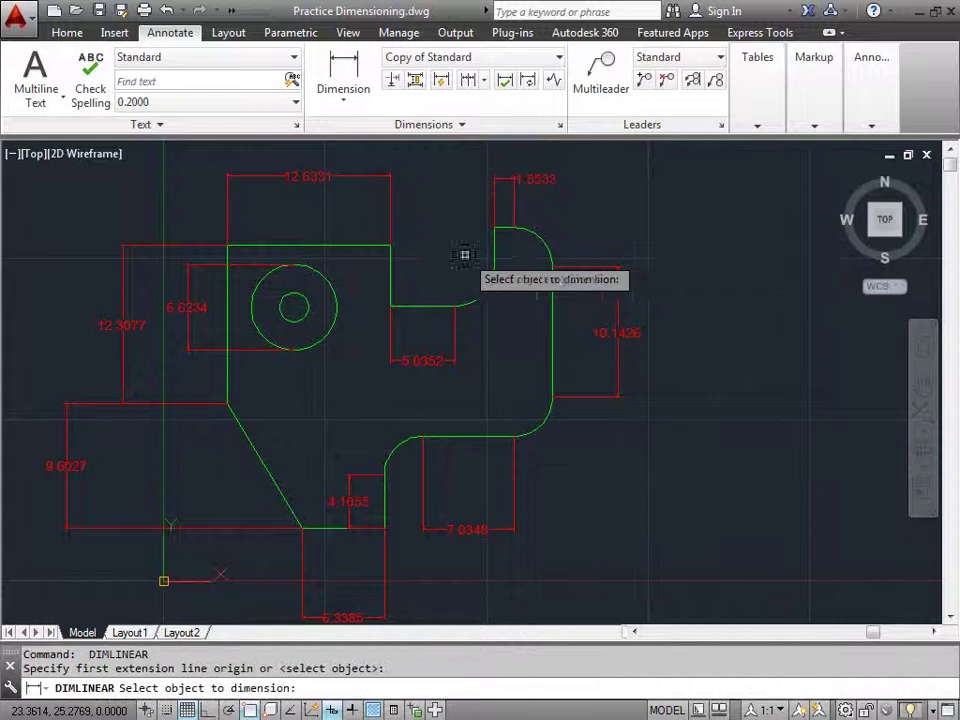
click(496, 244)
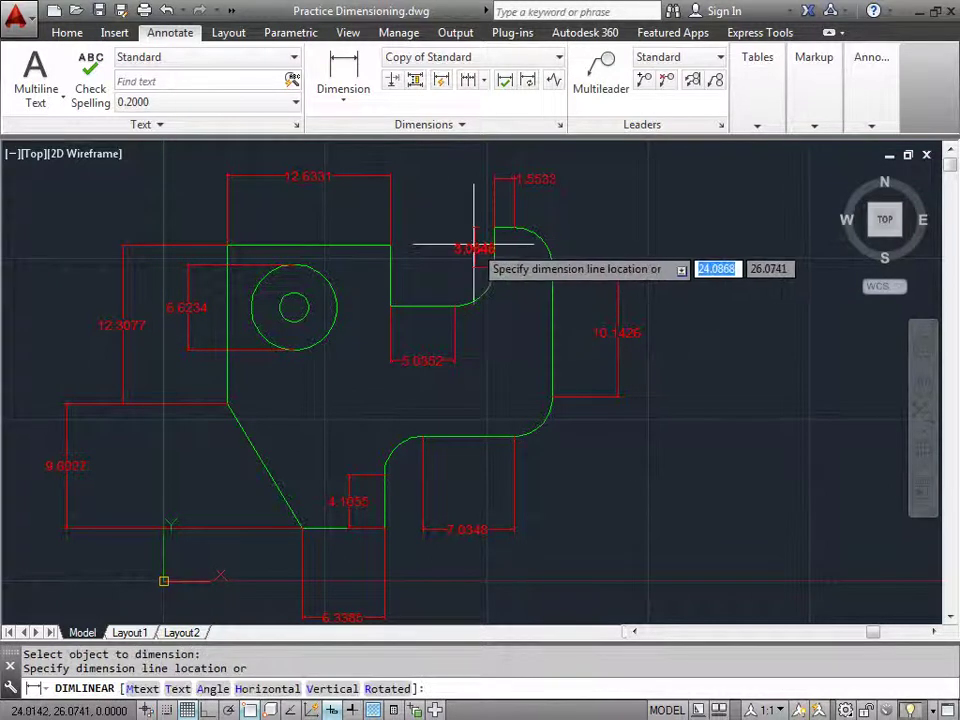
click(450, 241)
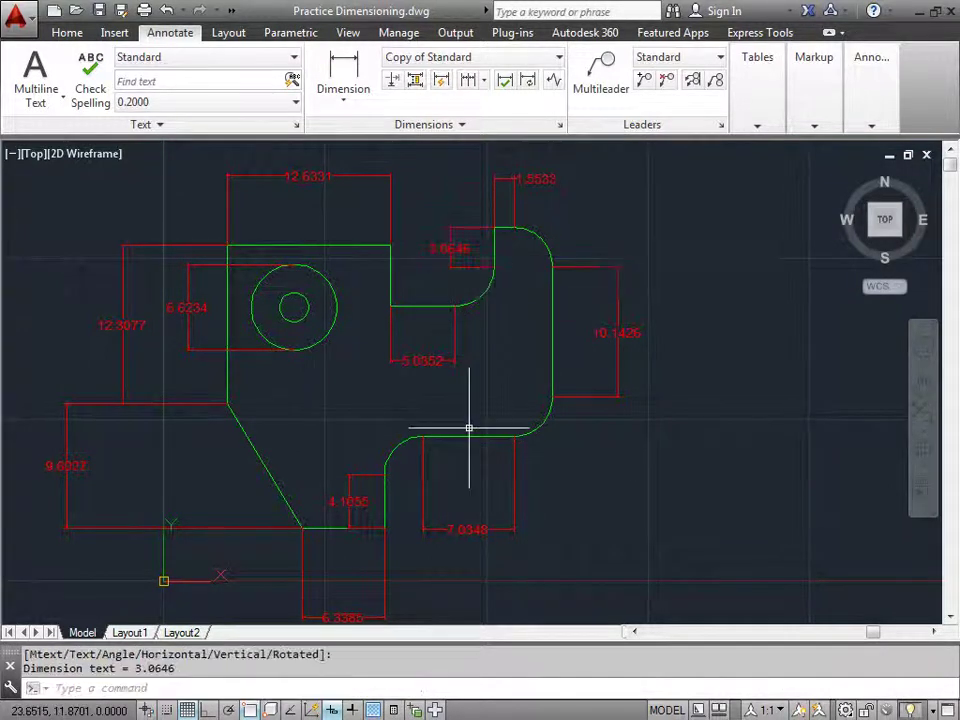
mouse_move(469, 430)
middle_down()
mouse_move(542, 358)
mouse_move(548, 363)
middle_up()
middle_drag(444, 270, 427, 278)
key(Return)
key(Return)
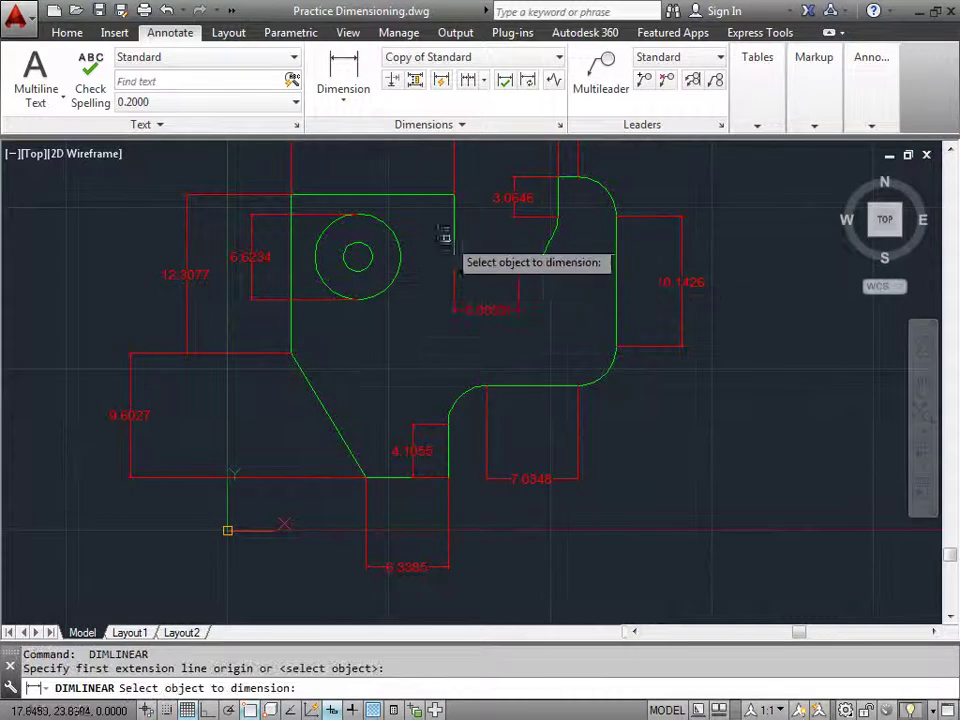
click(455, 223)
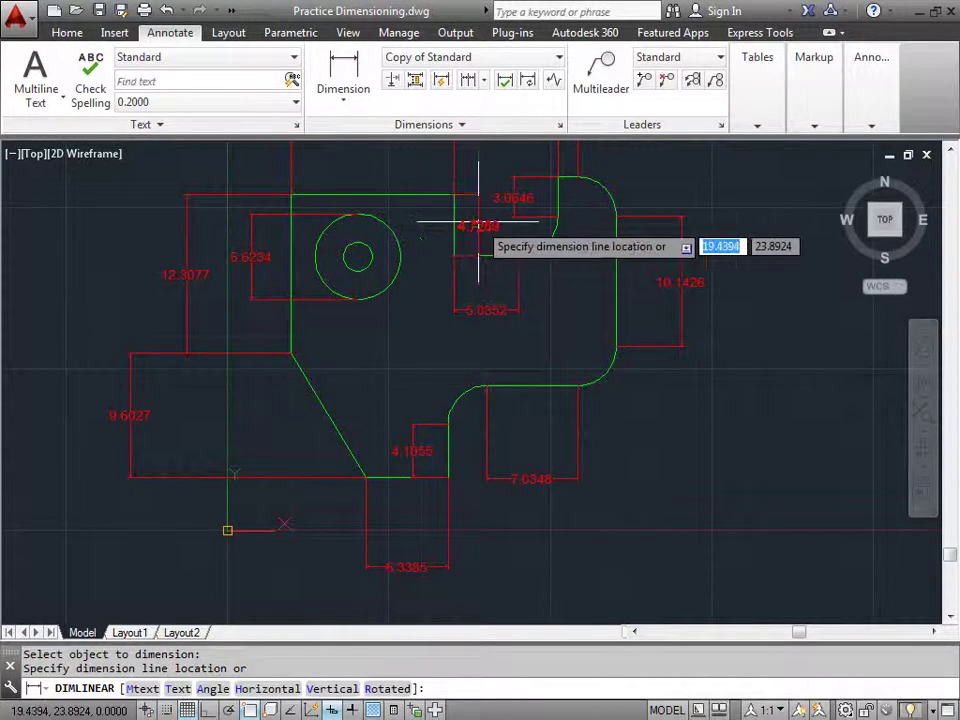
click(478, 222)
scroll(587, 320, down, 2)
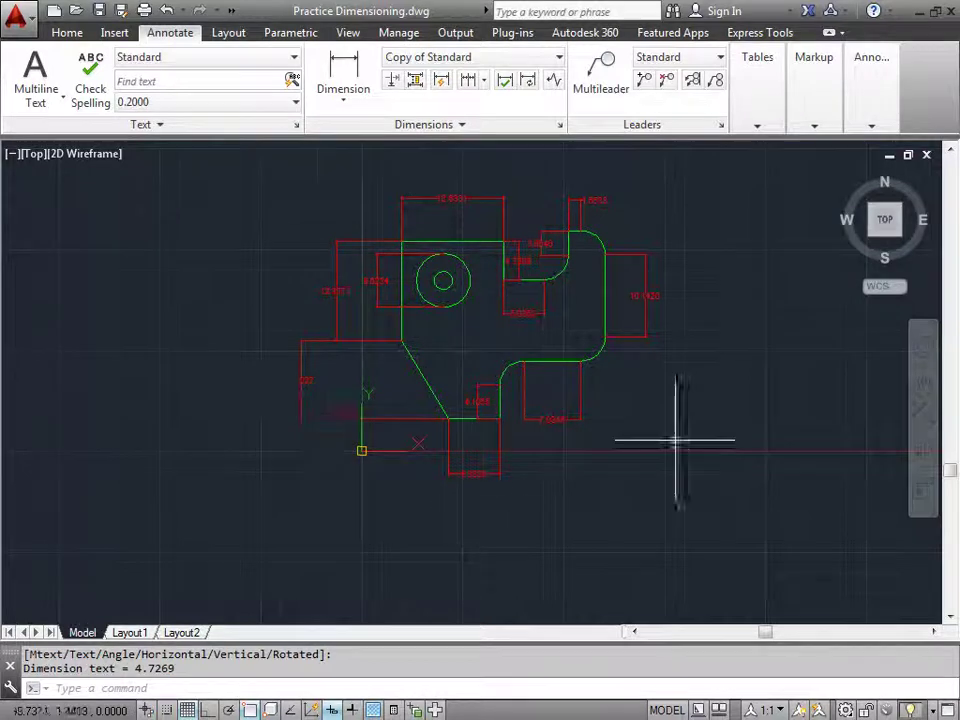
middle_drag(732, 422, 636, 450)
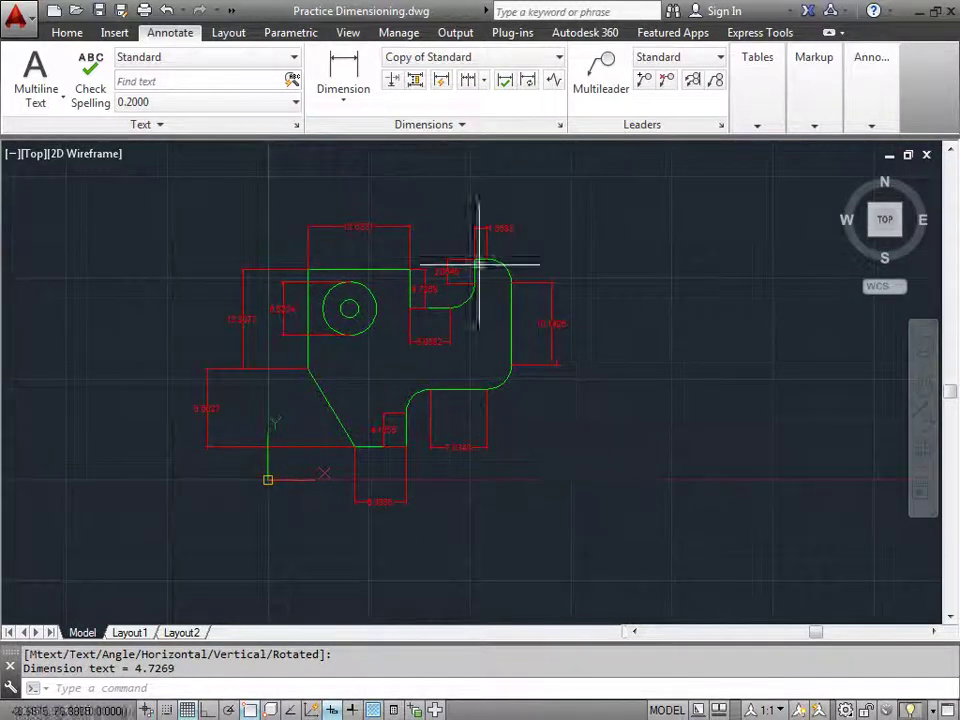